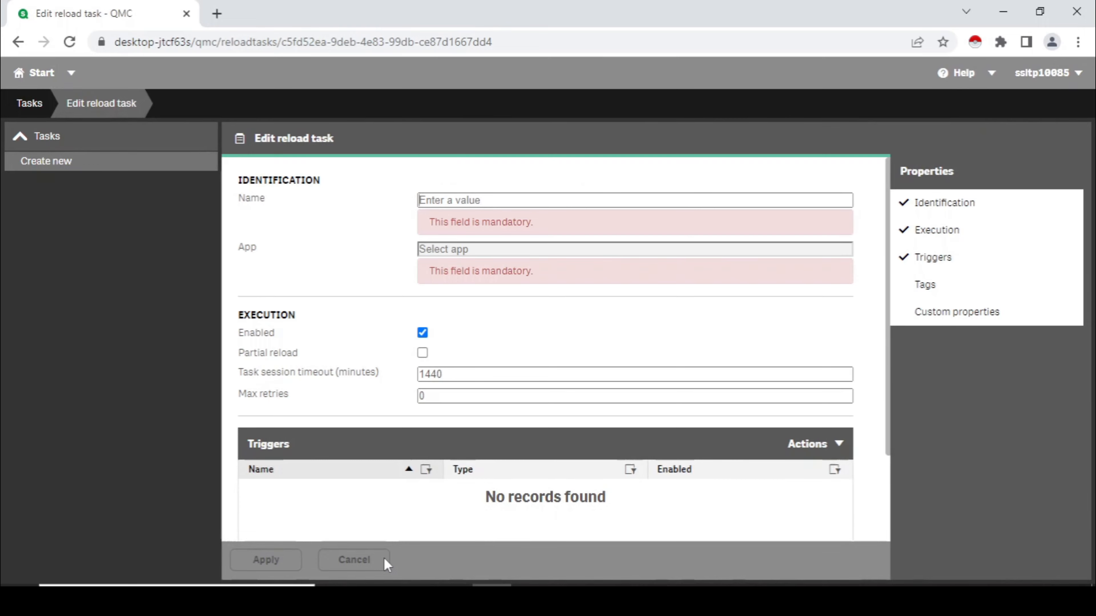
Step: Name the new reload task Sales App and assign the Sales_Analysis app to it
{"action": "type", "text": "Sales "}
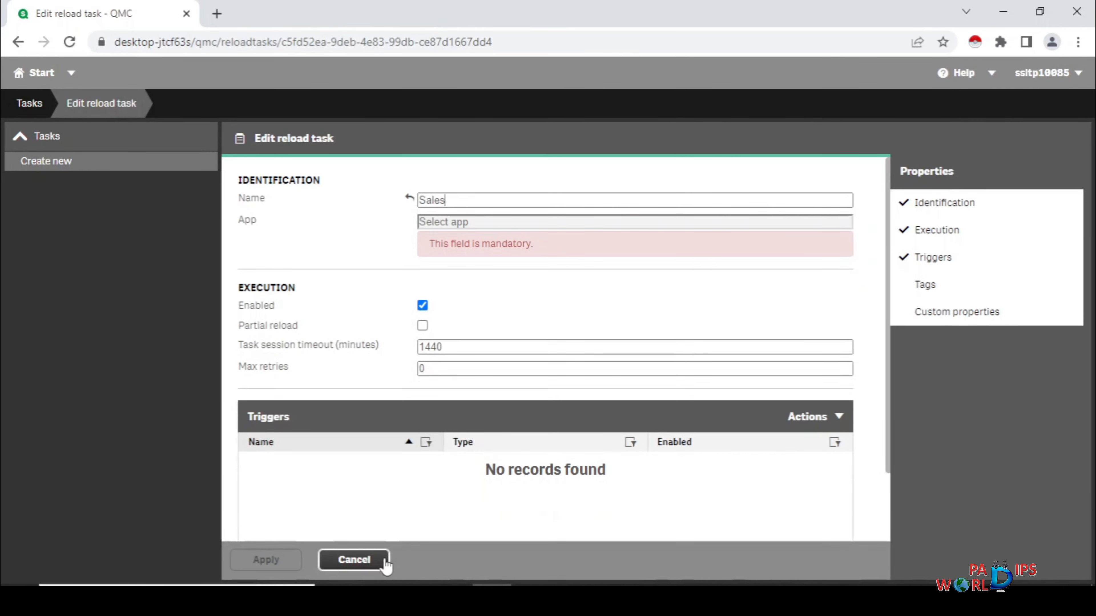
{"action": "type", "text": "Apps"}
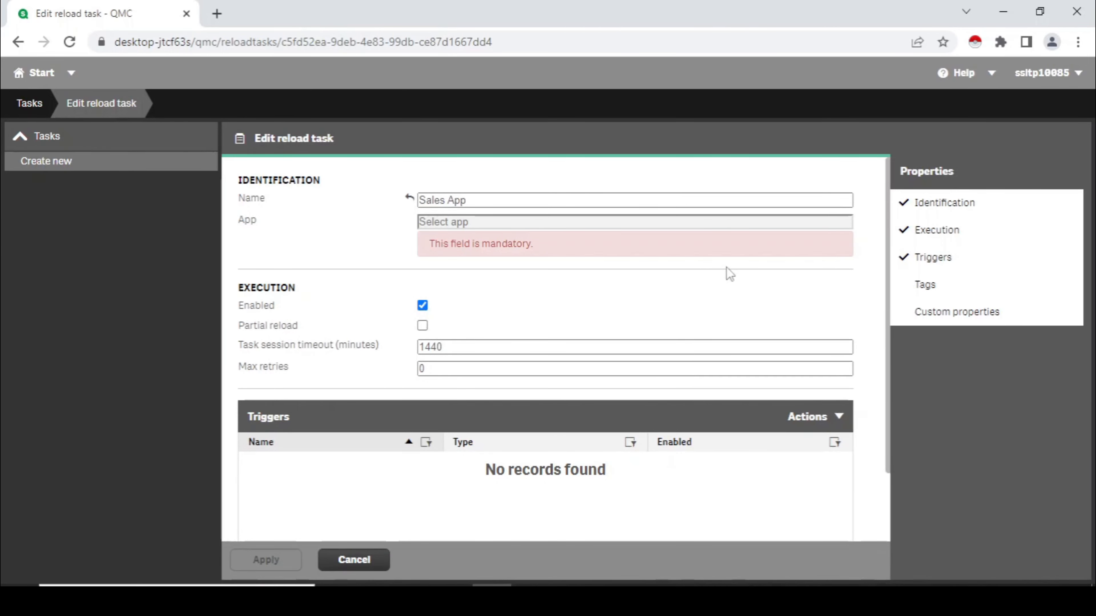
{"action": "left_click", "coordinate": [508, 225]}
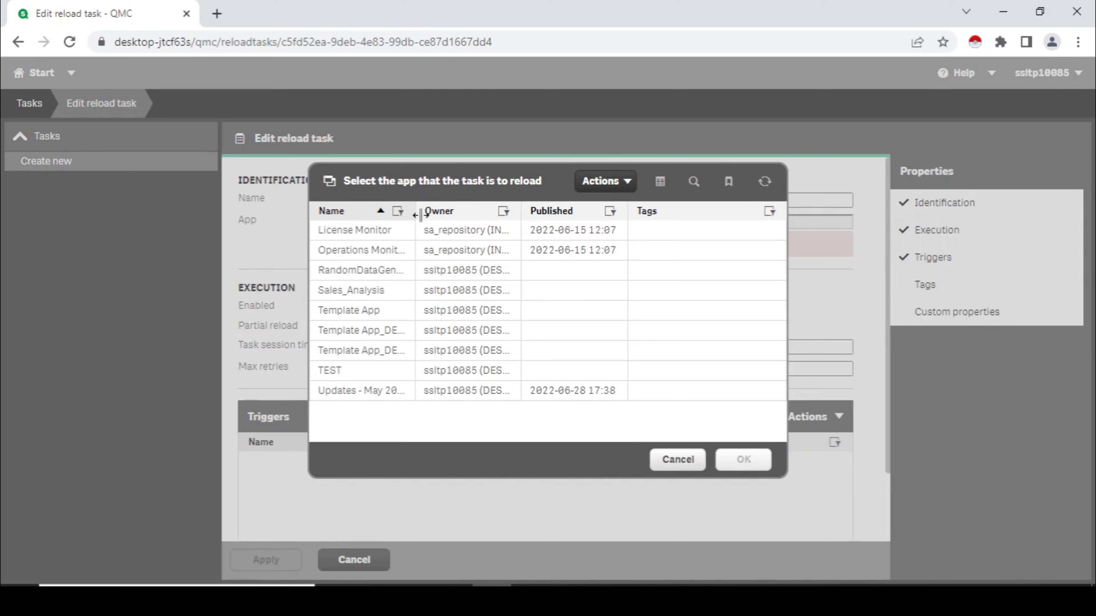
{"action": "left_click_drag", "start_coordinate": [420, 215], "coordinate": [543, 215]}
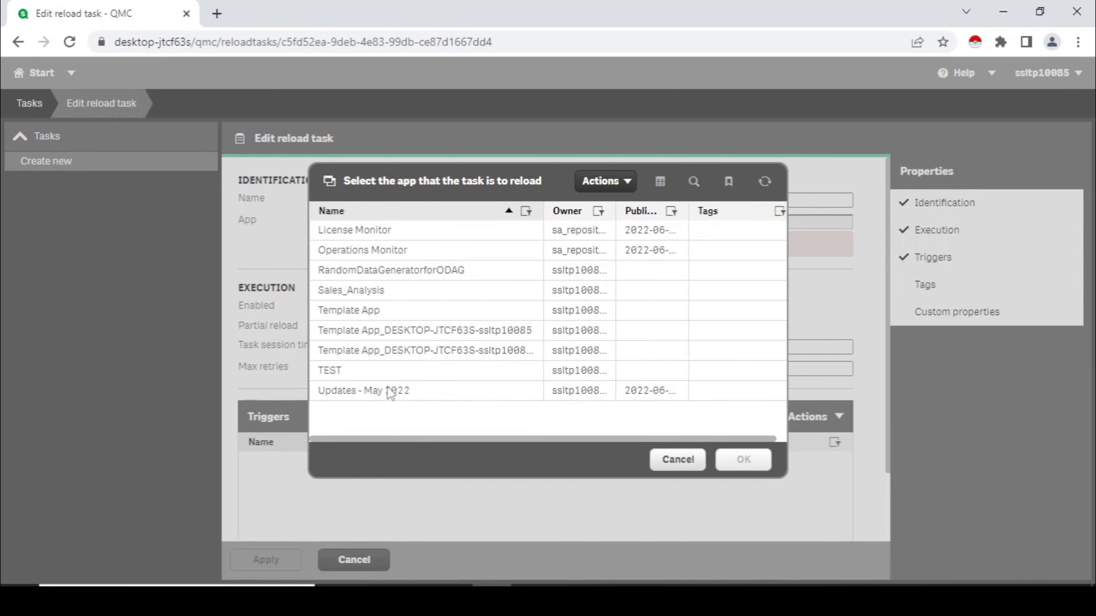
{"action": "left_click", "coordinate": [379, 296]}
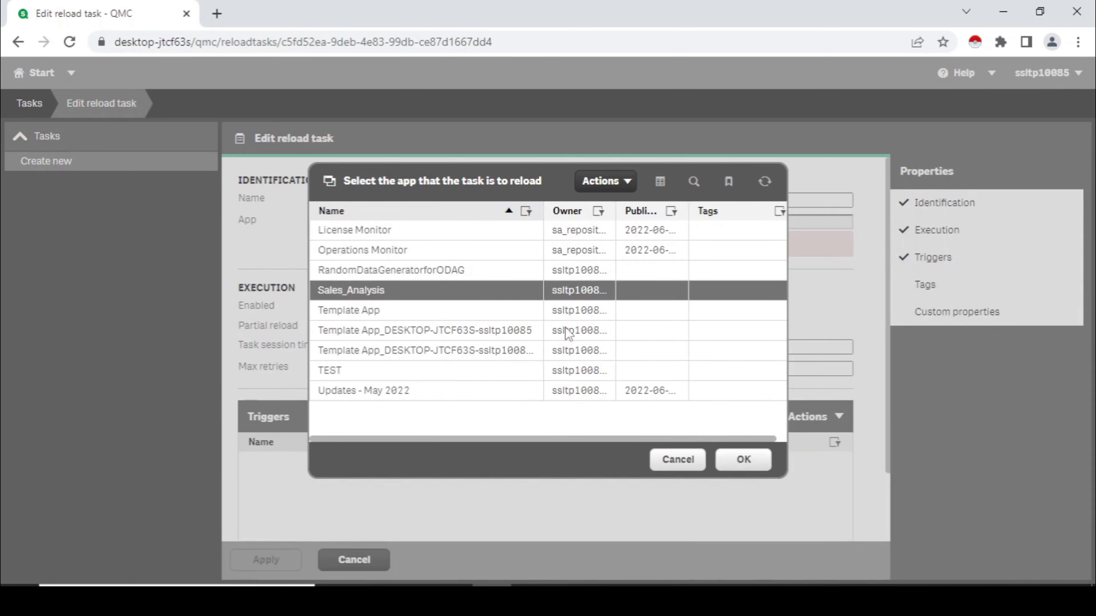
{"action": "left_click", "coordinate": [742, 459]}
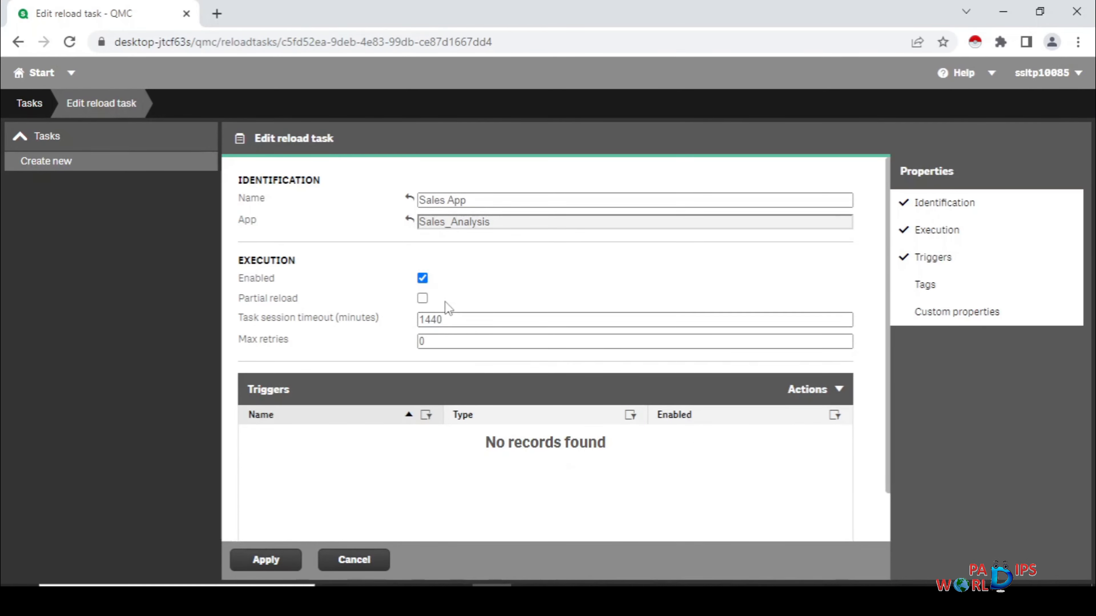
{"action": "left_click", "coordinate": [423, 283]}
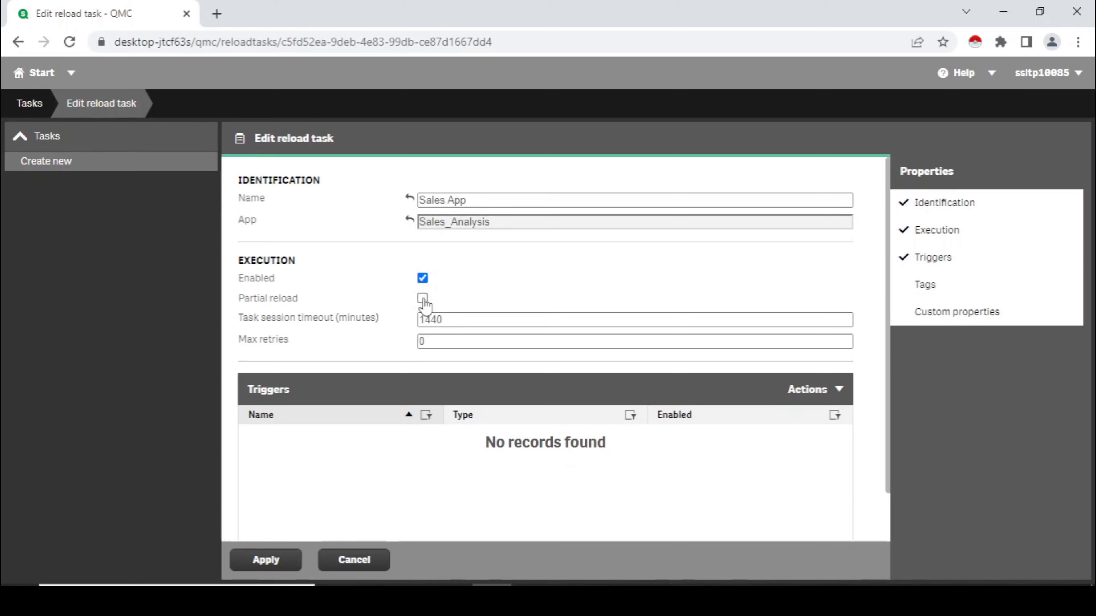
{"action": "left_click", "coordinate": [423, 300]}
{"action": "left_click", "coordinate": [423, 300]}
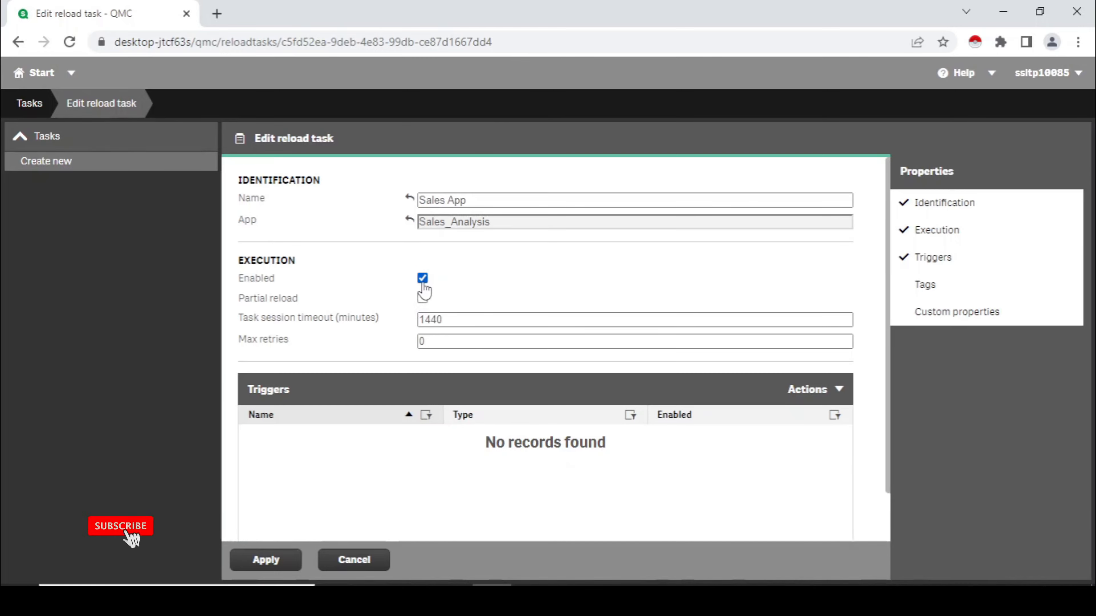
{"action": "left_click", "coordinate": [423, 299]}
{"action": "left_click", "coordinate": [424, 298]}
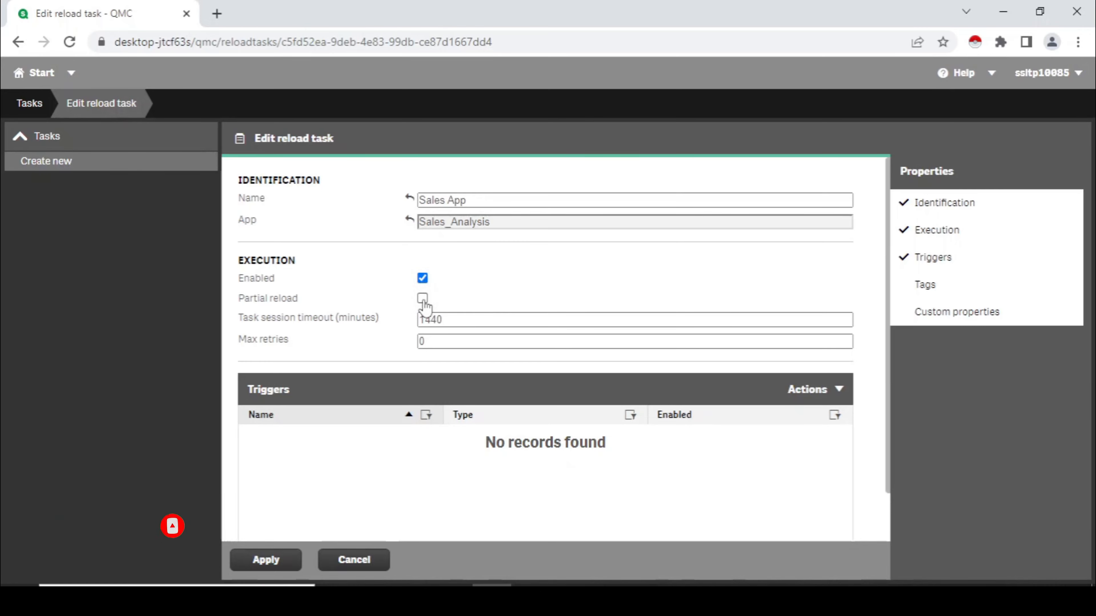
{"action": "left_click", "coordinate": [423, 299]}
{"action": "left_click", "coordinate": [423, 298]}
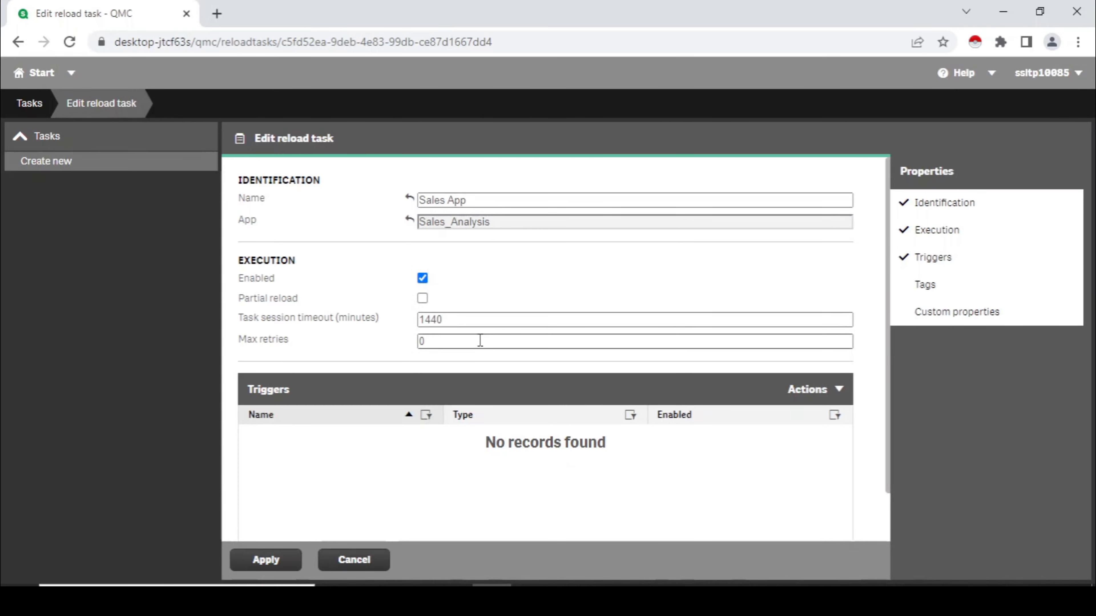
{"action": "left_click", "coordinate": [423, 299]}
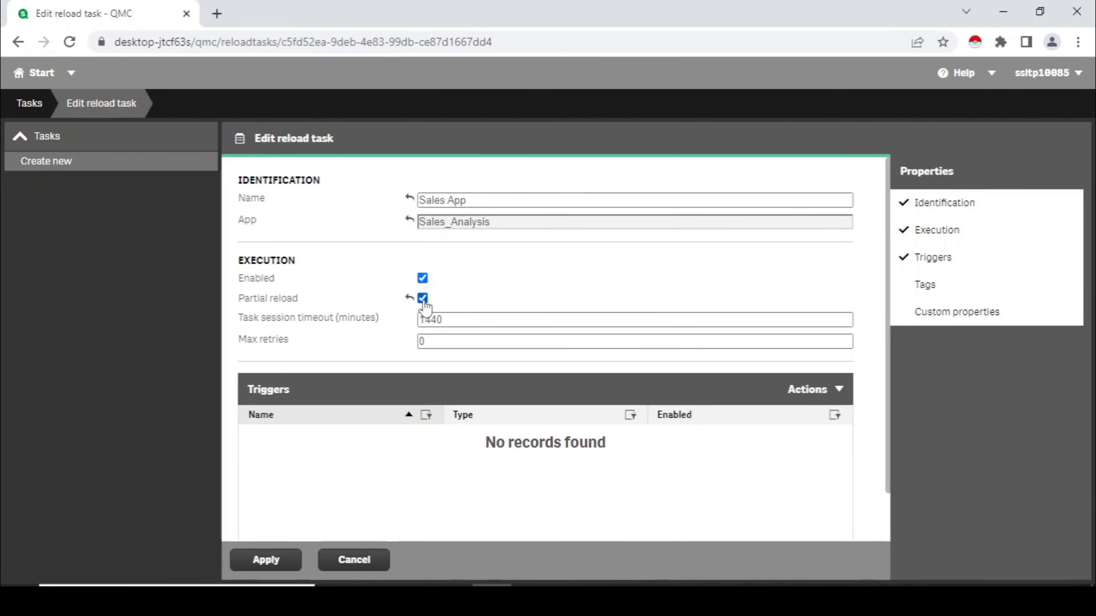
{"action": "left_click", "coordinate": [423, 299]}
{"action": "left_click", "coordinate": [486, 322]}
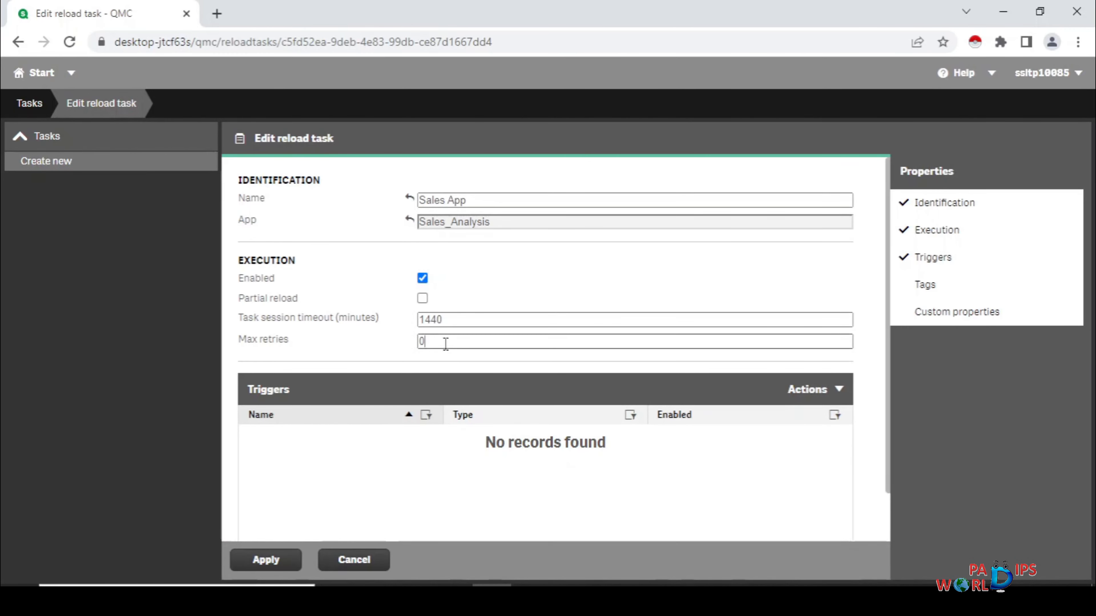
Step: Start a new scheduled trigger and view its hourly, daily, weekly and monthly schedule options
{"action": "left_click", "coordinate": [831, 395]}
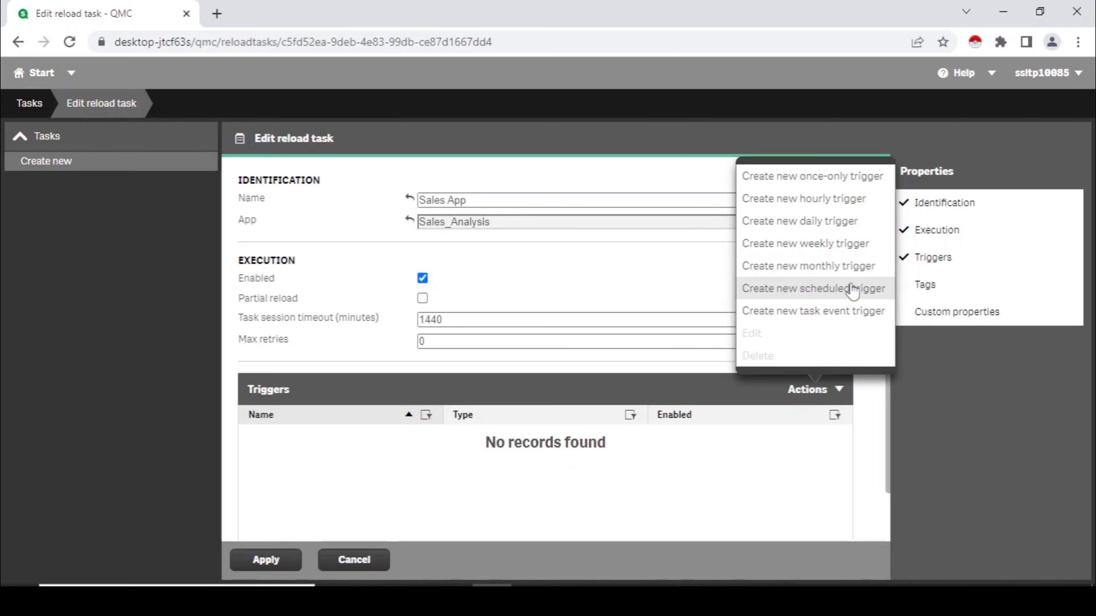
{"action": "left_click", "coordinate": [782, 297]}
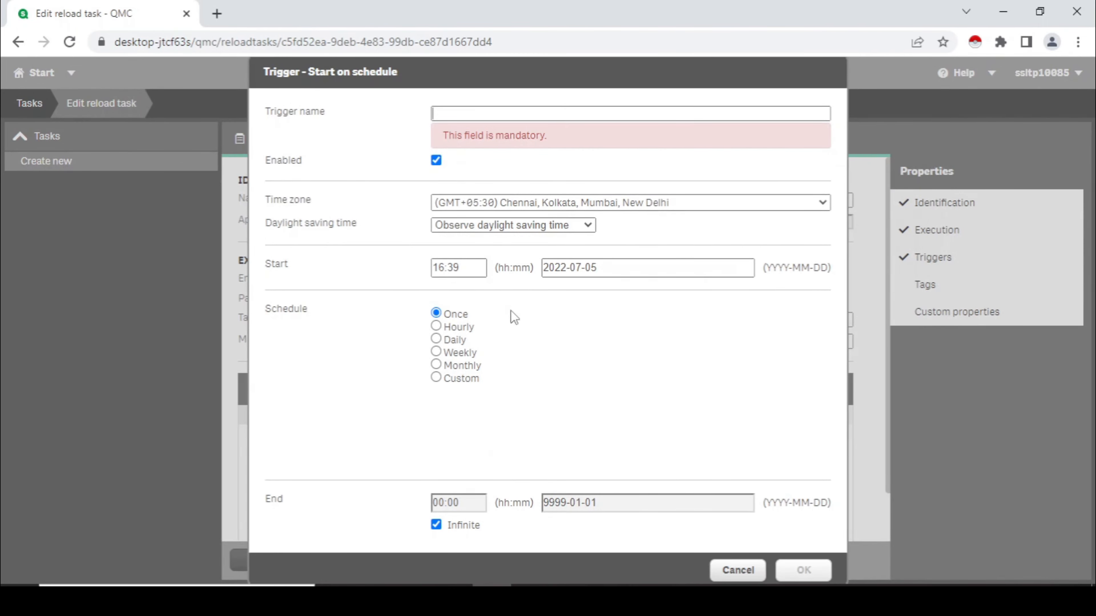
{"action": "left_click", "coordinate": [451, 327]}
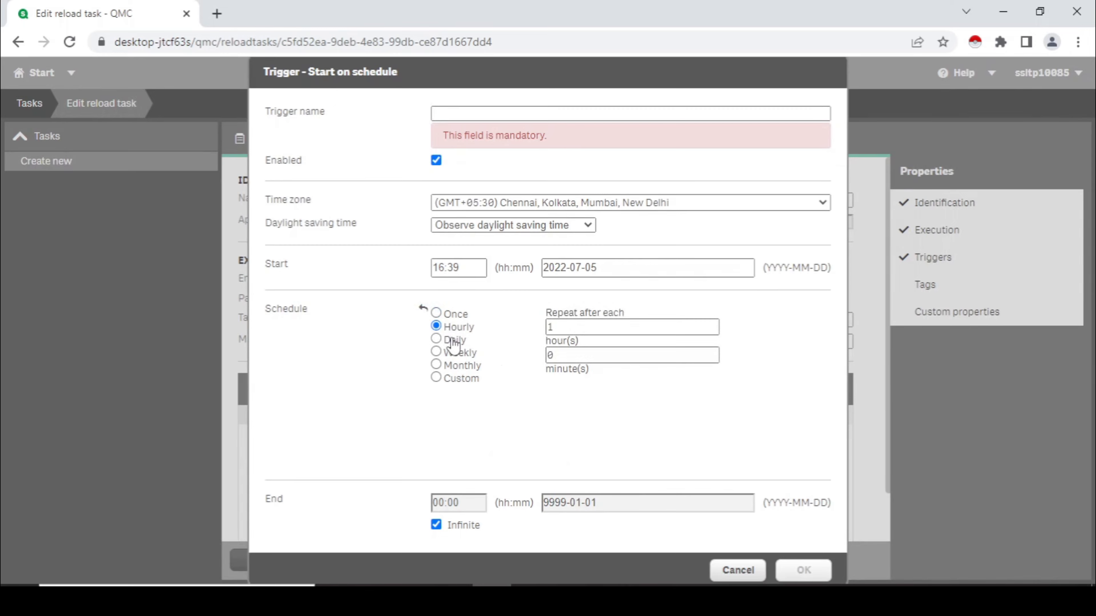
{"action": "left_click", "coordinate": [452, 344]}
{"action": "left_click", "coordinate": [451, 353]}
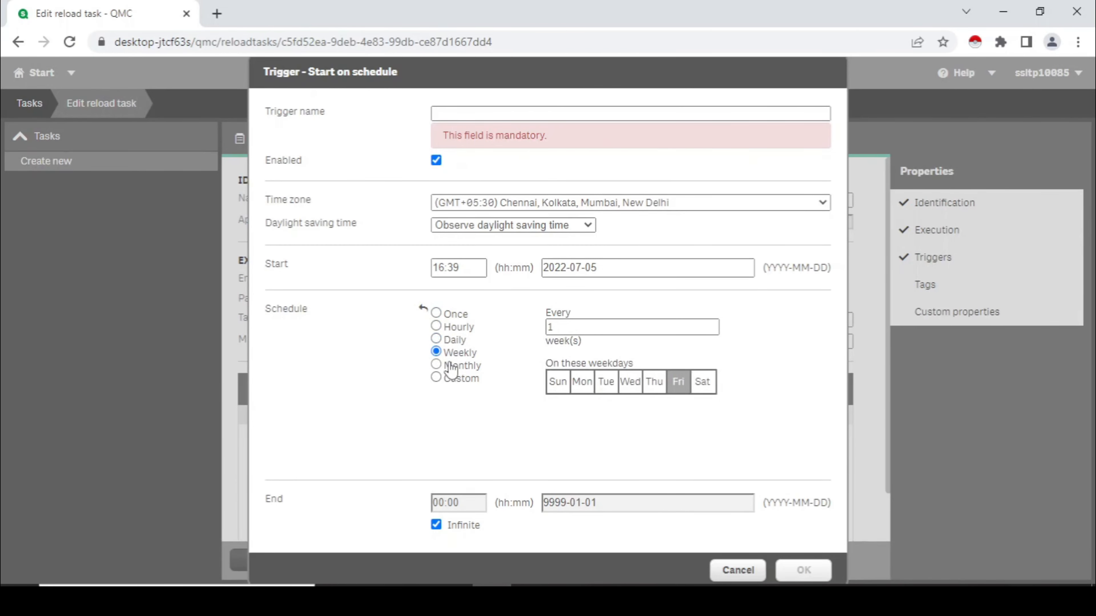
{"action": "left_click", "coordinate": [451, 367]}
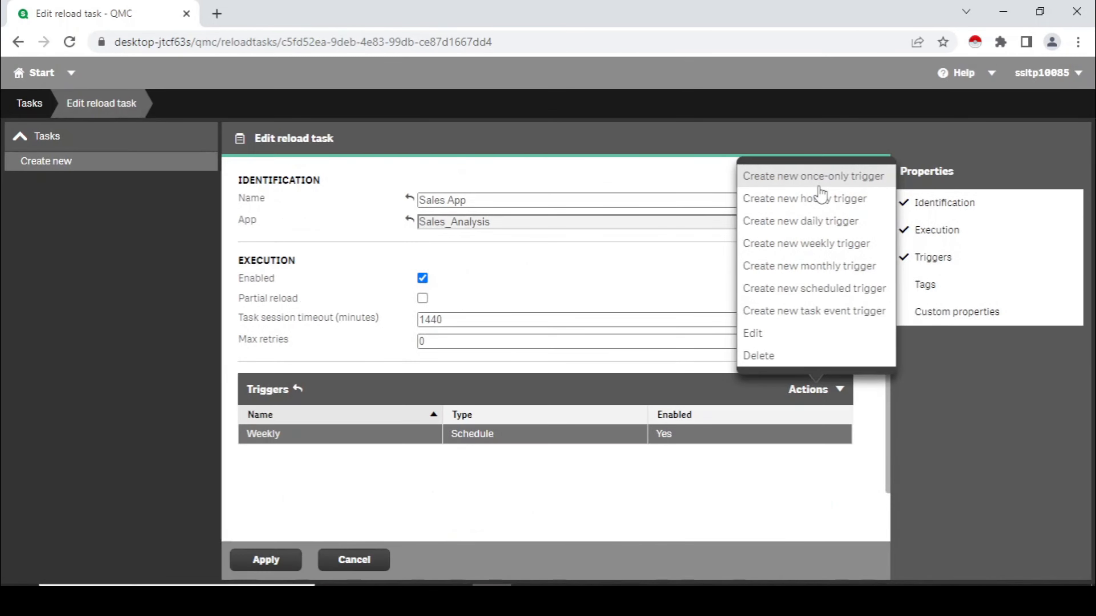
Step: Add a once-only trigger to the Sales App task and delete the Weekly trigger
{"action": "left_click", "coordinate": [820, 181]}
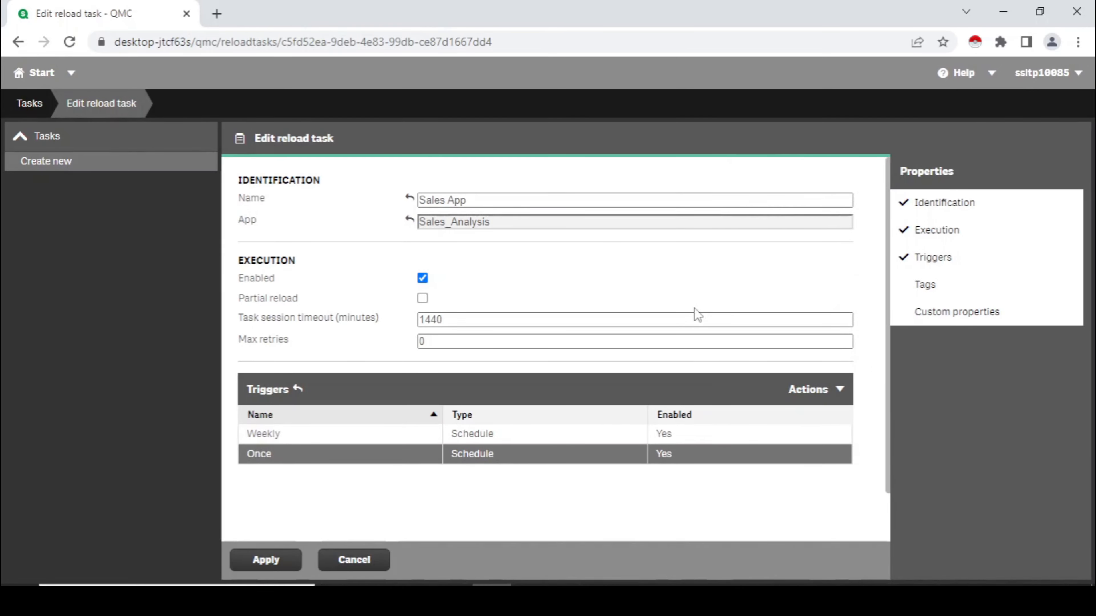
{"action": "left_click", "coordinate": [612, 430]}
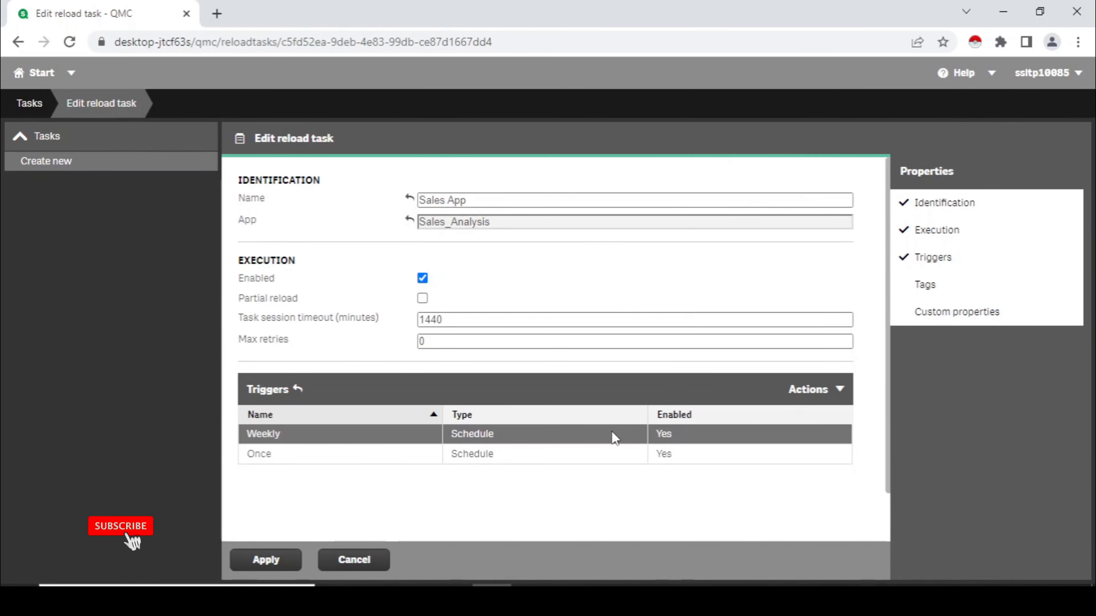
{"action": "left_click", "coordinate": [837, 390]}
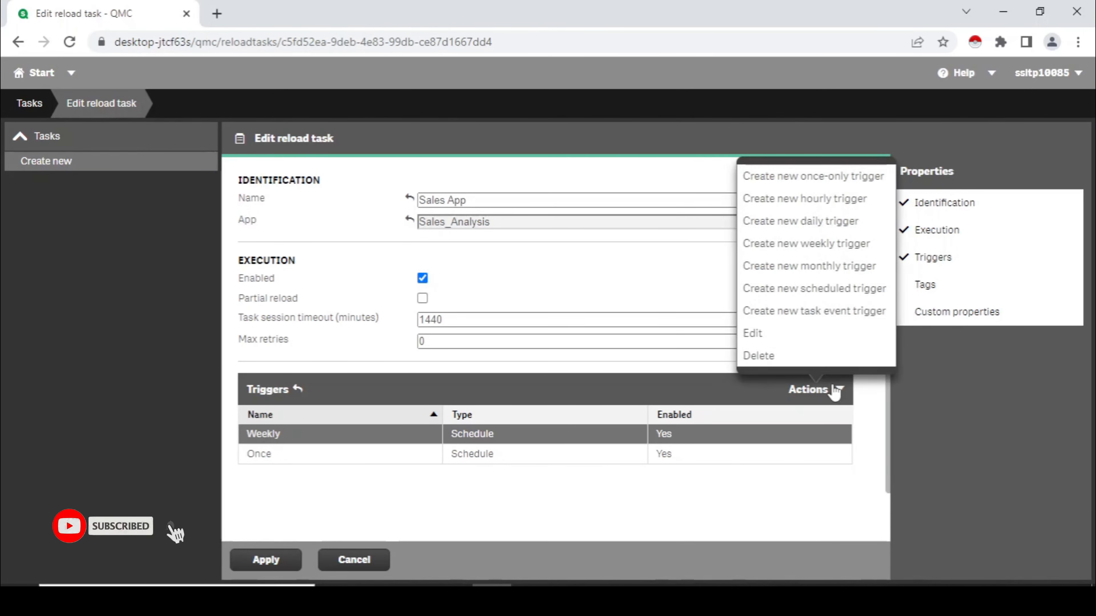
{"action": "left_click", "coordinate": [810, 366]}
Step: Set the start time of the Once trigger to 16:42 and save the trigger
{"action": "left_click", "coordinate": [534, 438]}
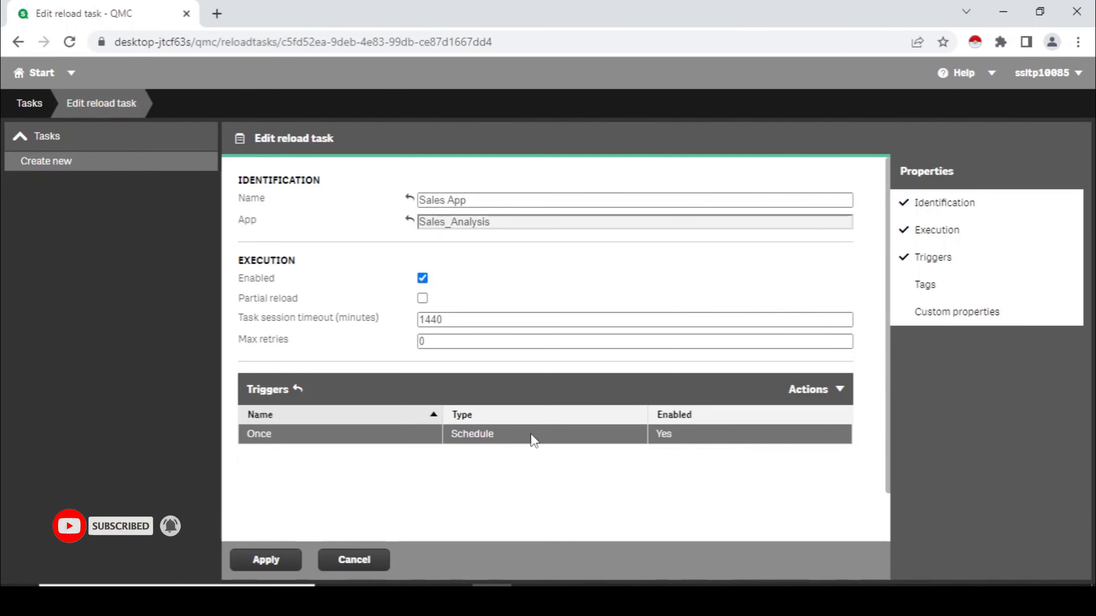
{"action": "double_click", "coordinate": [532, 436]}
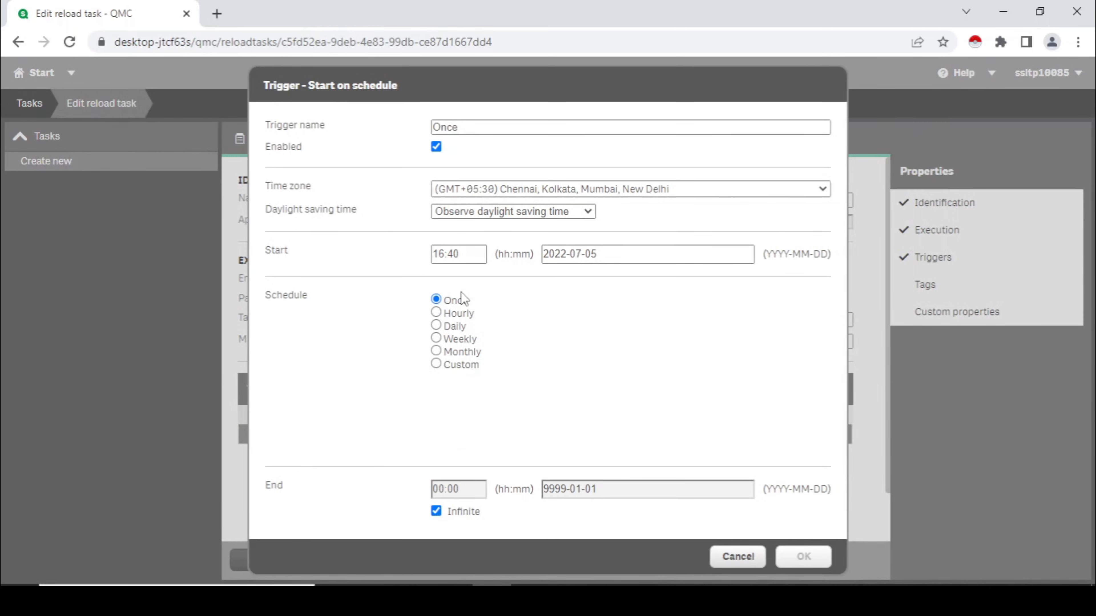
{"action": "left_click", "coordinate": [466, 254]}
{"action": "key", "text": "BackSpace"}
{"action": "key", "text": "BackSpace"}
{"action": "type", "text": "50"}
{"action": "key", "text": "BackSpace"}
{"action": "key", "text": "BackSpace"}
{"action": "type", "text": "4"}
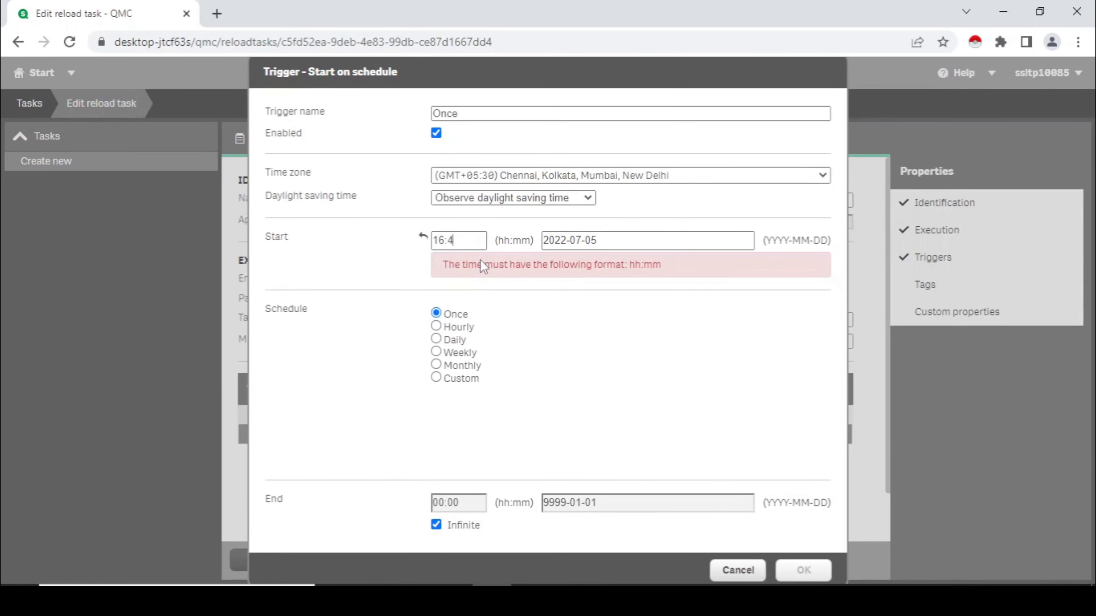
{"action": "type", "text": "2"}
{"action": "left_click", "coordinate": [804, 557]}
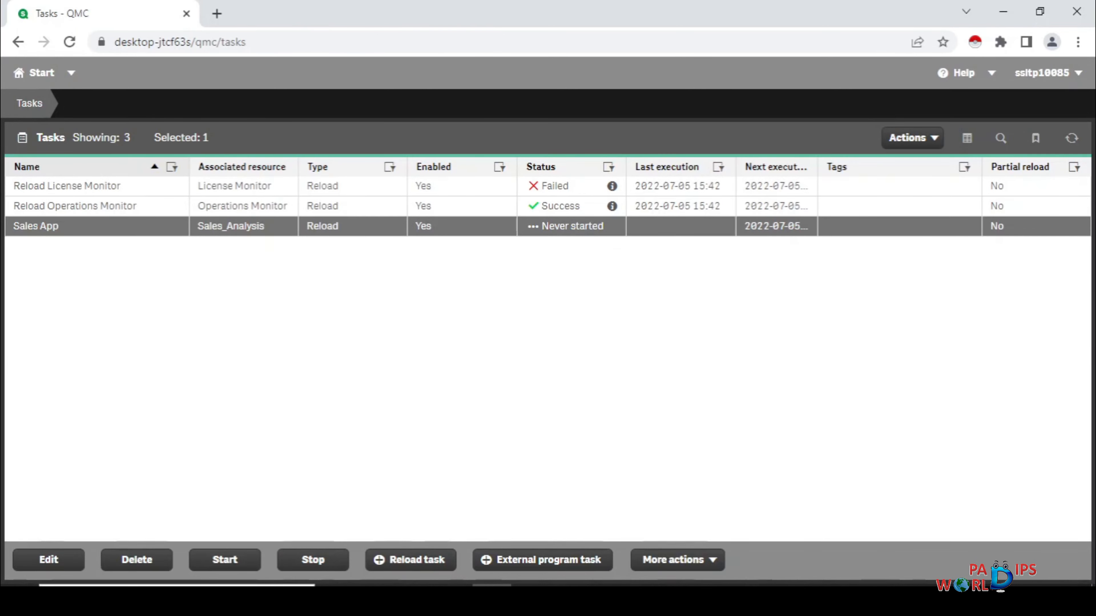
Step: Create another reload task named Reload Chain and assign the TEST app to it
{"action": "left_click", "coordinate": [392, 559]}
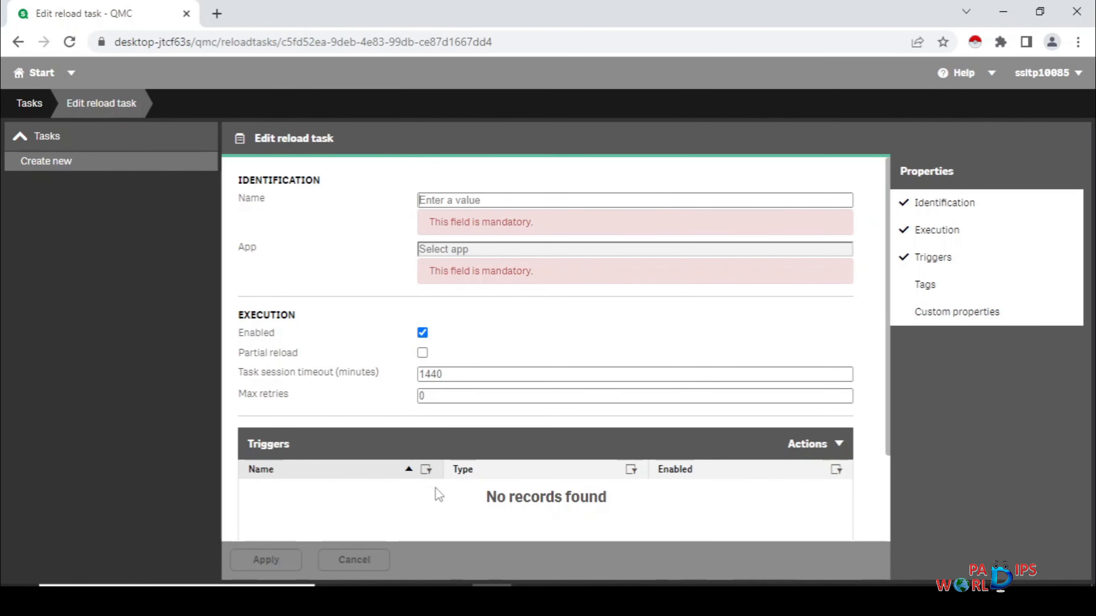
{"action": "type", "text": "Re"}
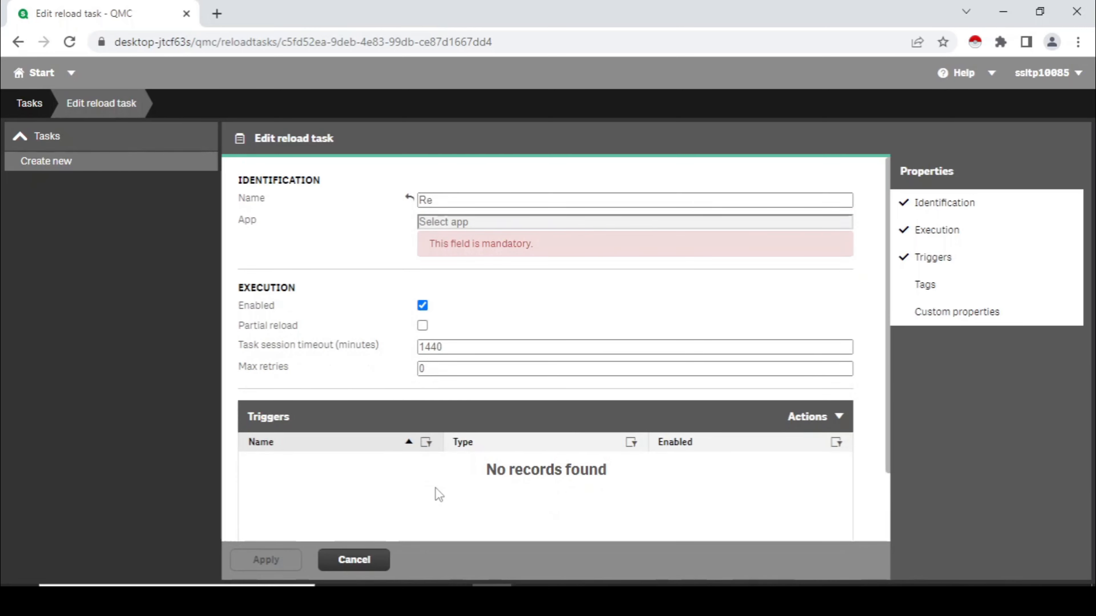
{"action": "type", "text": "load"}
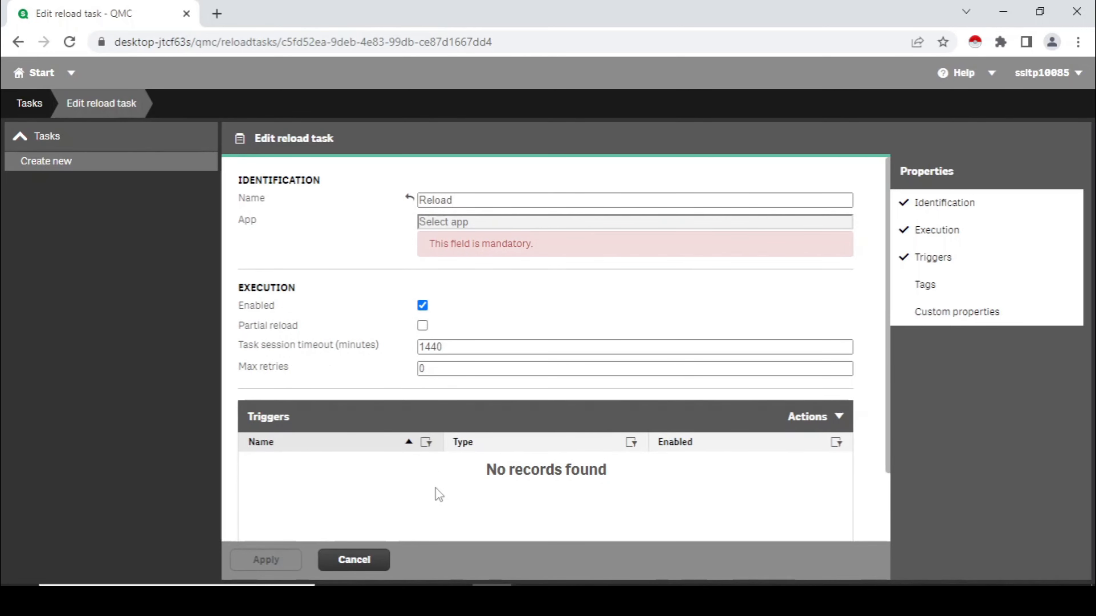
{"action": "type", "text": " Chain"}
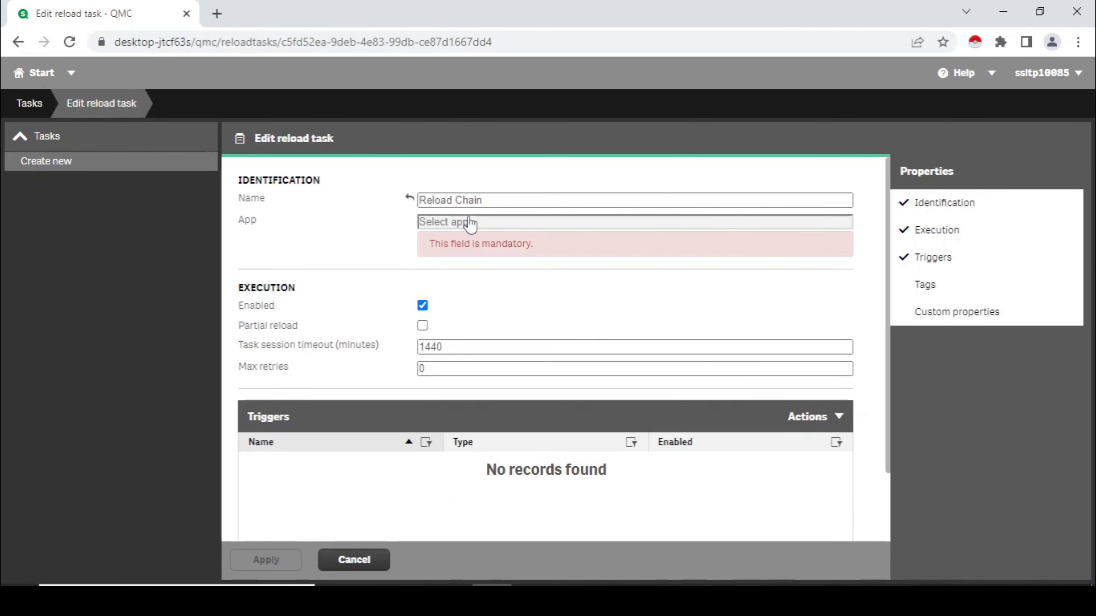
{"action": "left_click", "coordinate": [469, 225]}
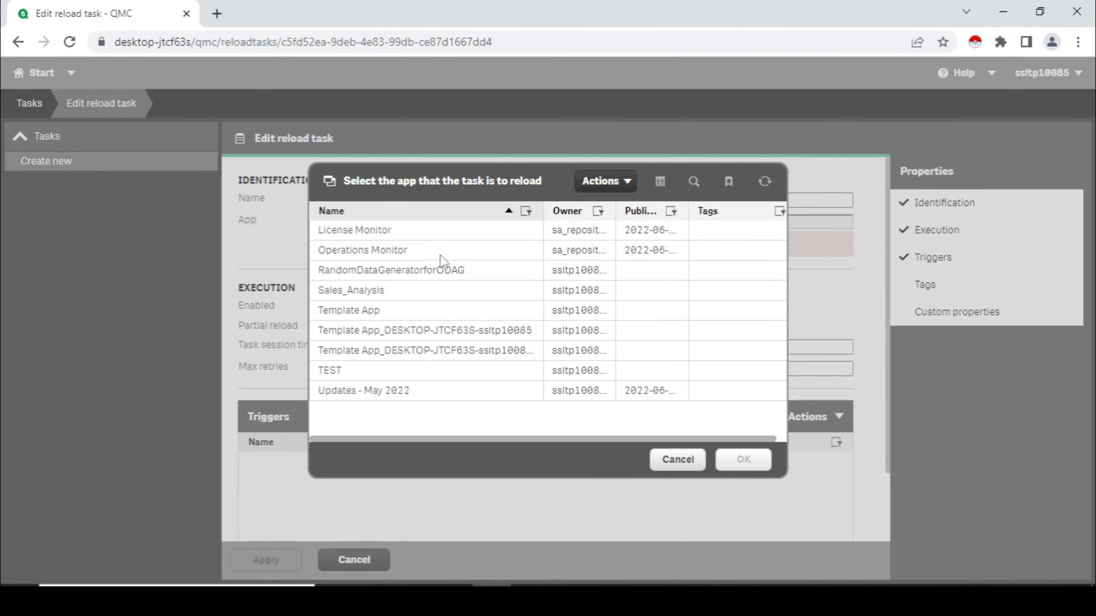
{"action": "left_click", "coordinate": [365, 370]}
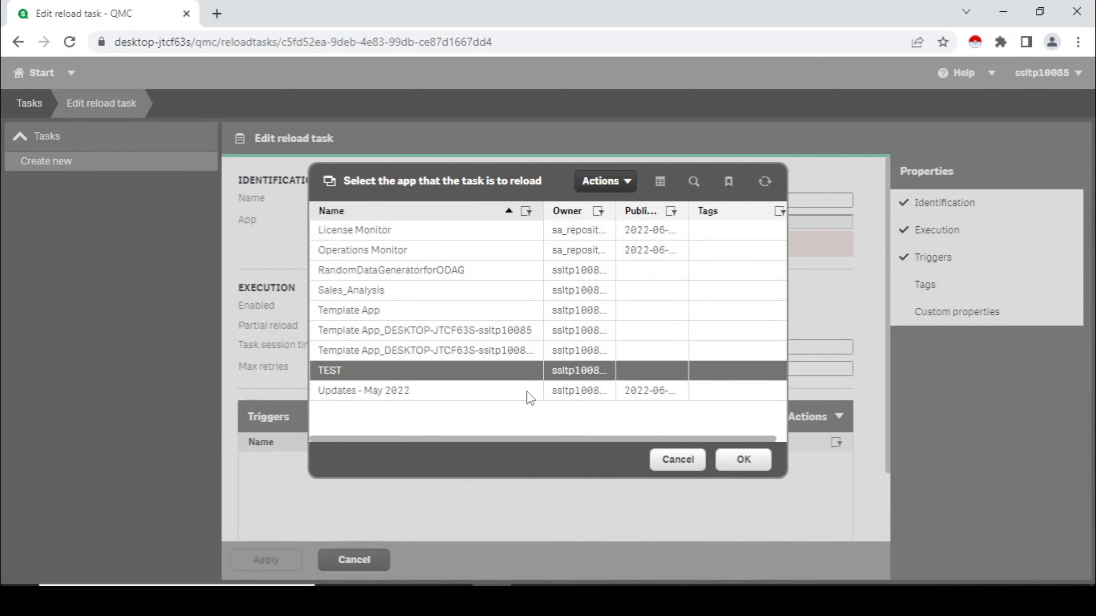
{"action": "left_click", "coordinate": [742, 461]}
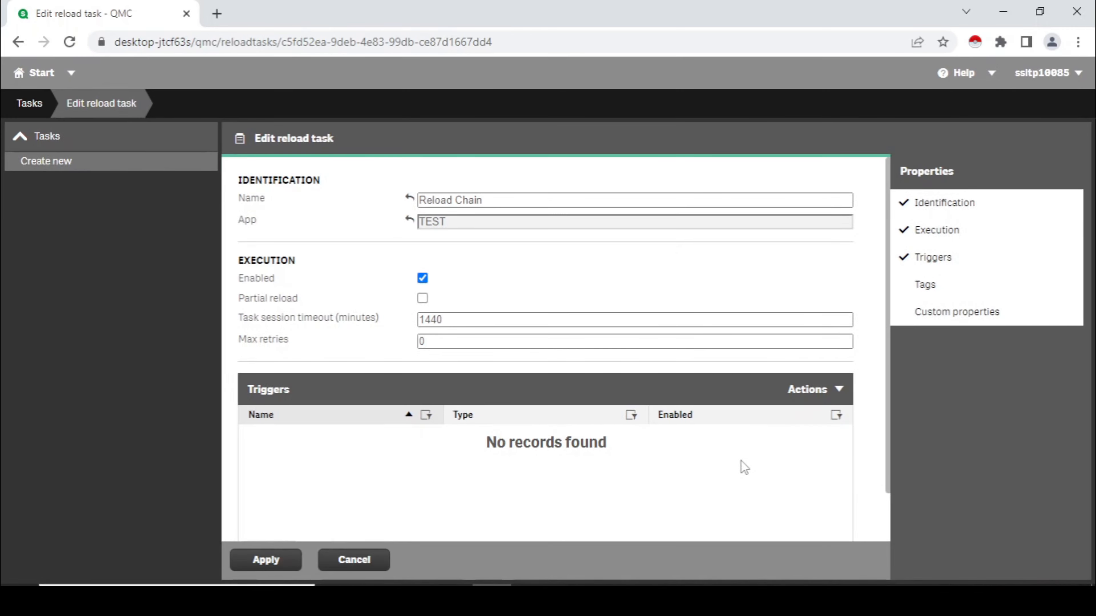
Step: Create a new task event trigger named Test for the Reload Chain task
{"action": "left_click", "coordinate": [821, 393]}
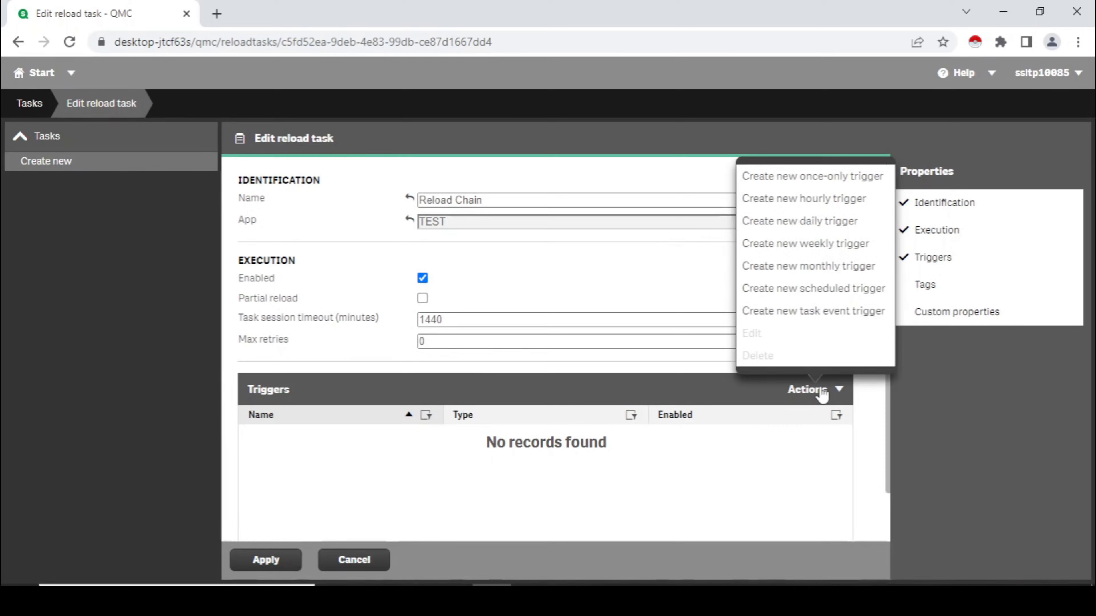
{"action": "left_click", "coordinate": [805, 315]}
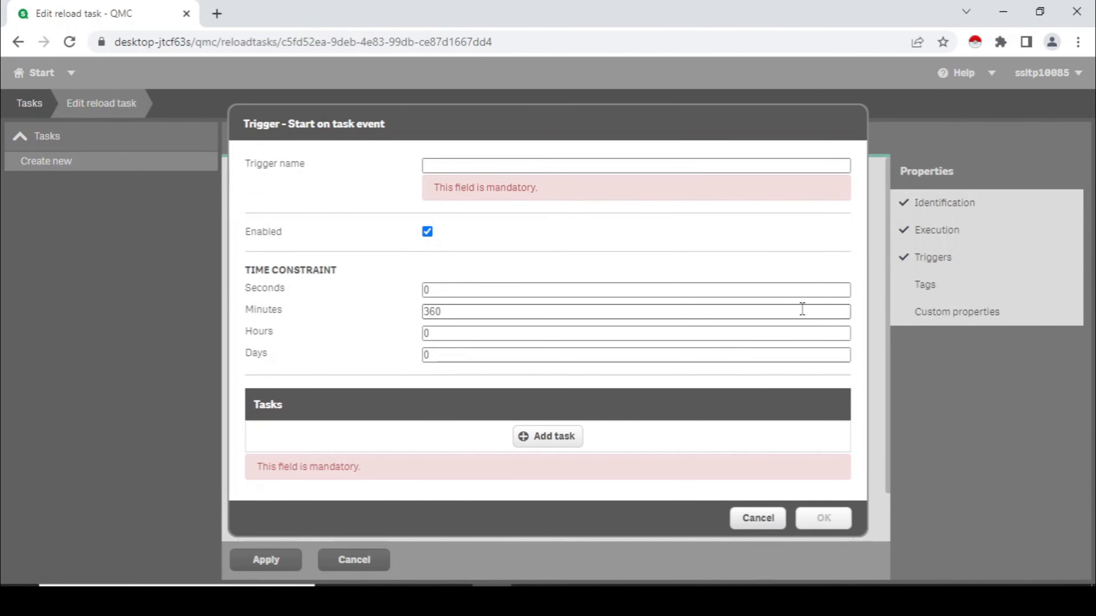
{"action": "left_click", "coordinate": [484, 167]}
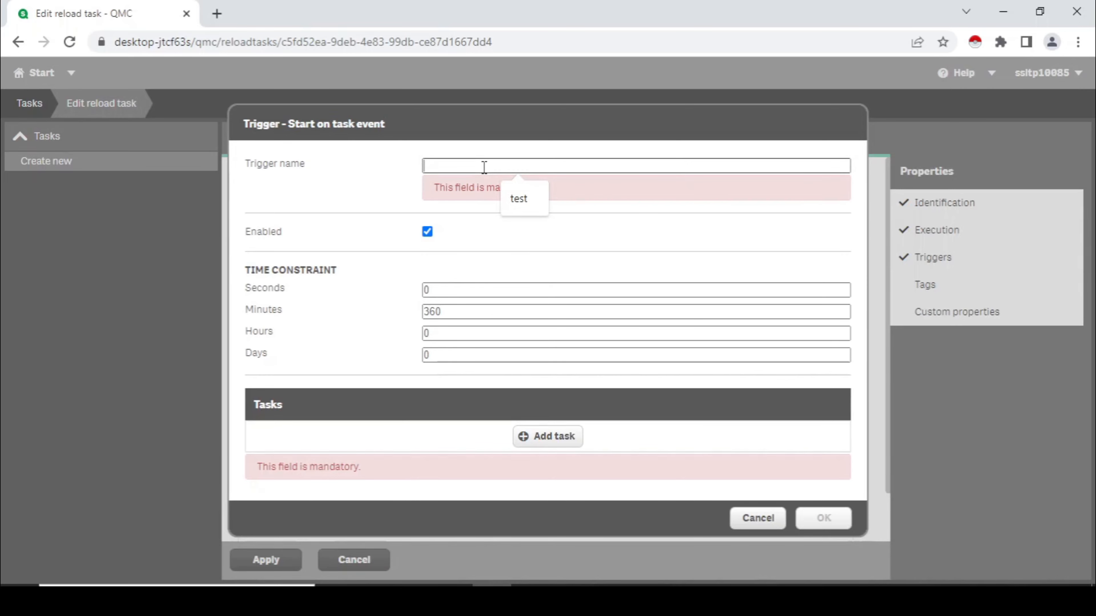
{"action": "type", "text": "Test"}
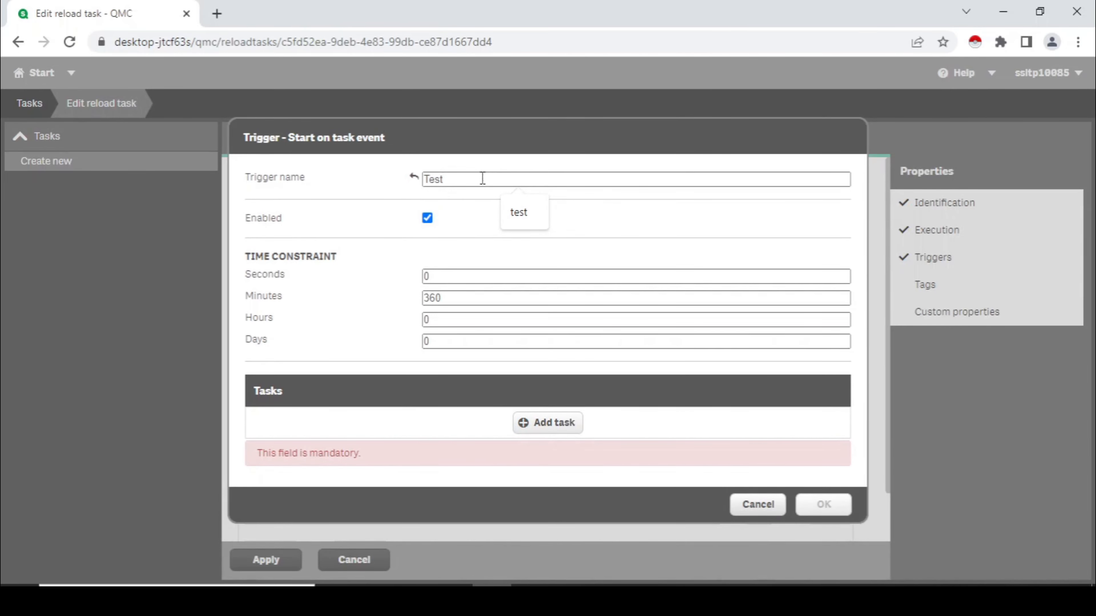
{"action": "left_click", "coordinate": [495, 250]}
Step: Make the Test trigger fire when the Sales App task is successful, and save the Reload Chain task
{"action": "left_click", "coordinate": [544, 423]}
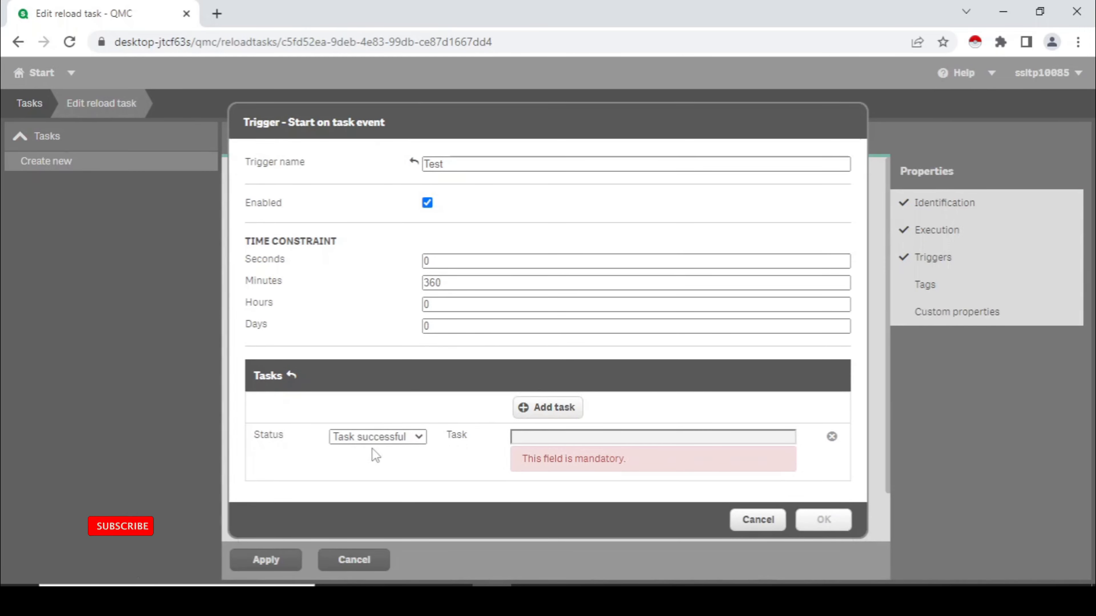
{"action": "left_click", "coordinate": [390, 437]}
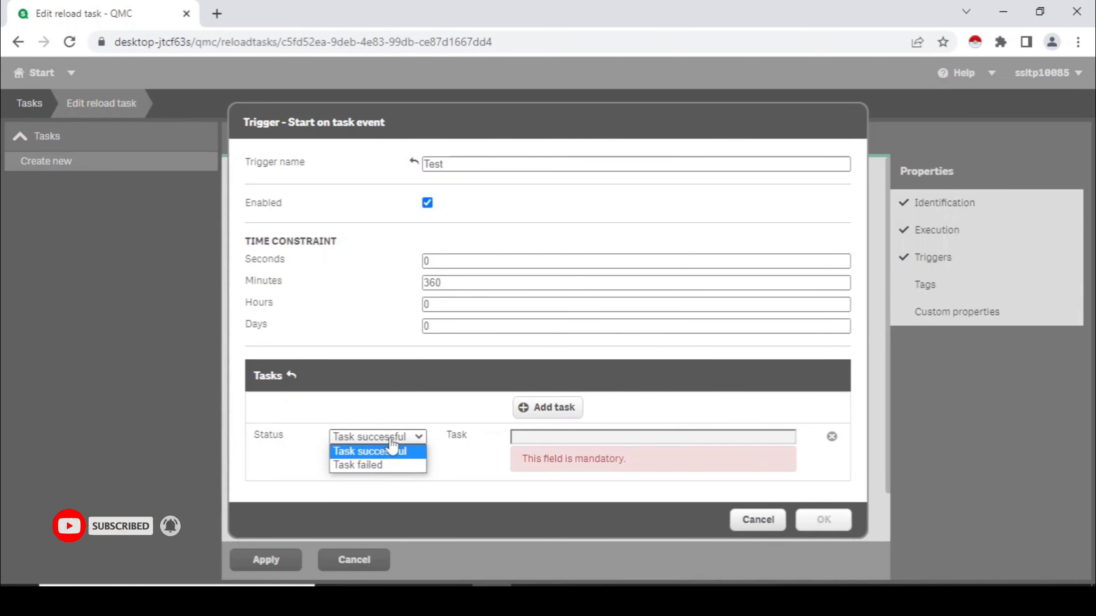
{"action": "left_click", "coordinate": [537, 440]}
{"action": "left_click", "coordinate": [537, 441]}
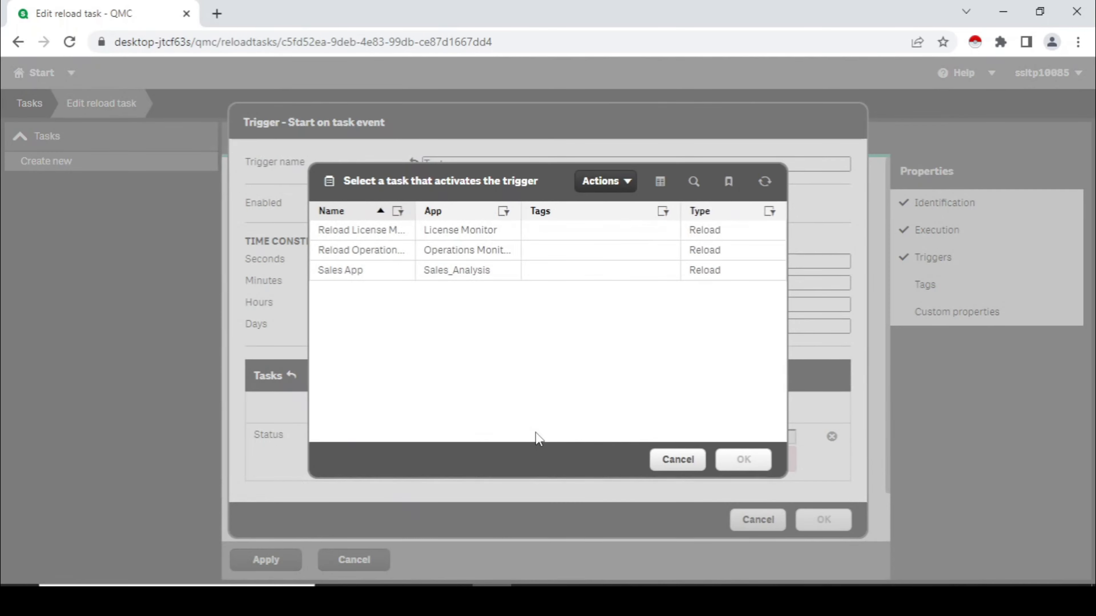
{"action": "left_click", "coordinate": [357, 276]}
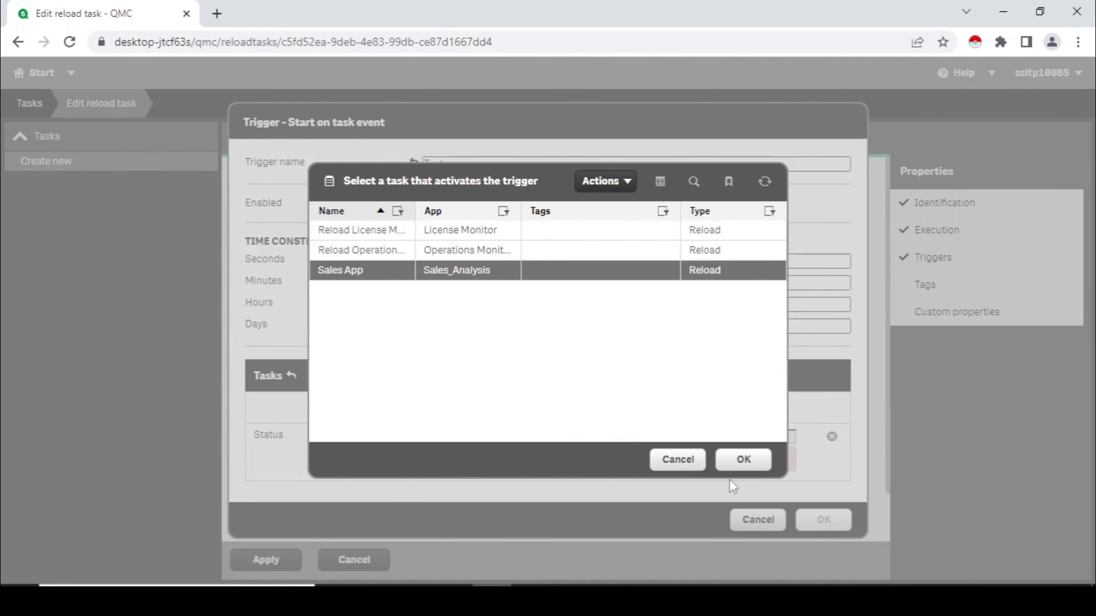
{"action": "left_click", "coordinate": [743, 460]}
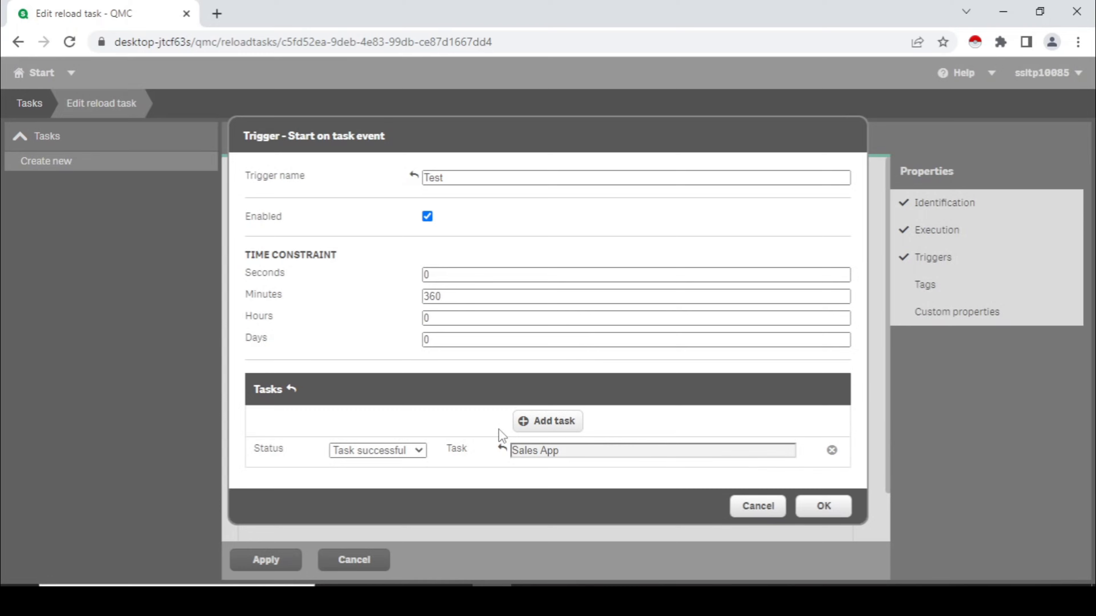
{"action": "left_click", "coordinate": [817, 509]}
{"action": "left_click", "coordinate": [279, 558]}
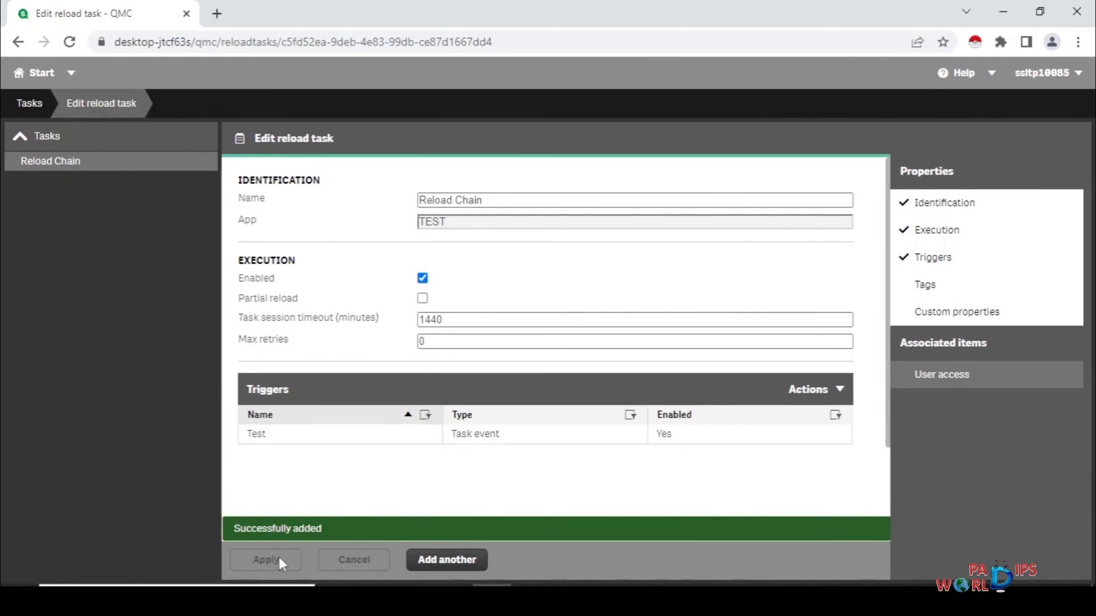
Step: Return to the task list and widen the Next execution column to show its full values
{"action": "left_click", "coordinate": [31, 106]}
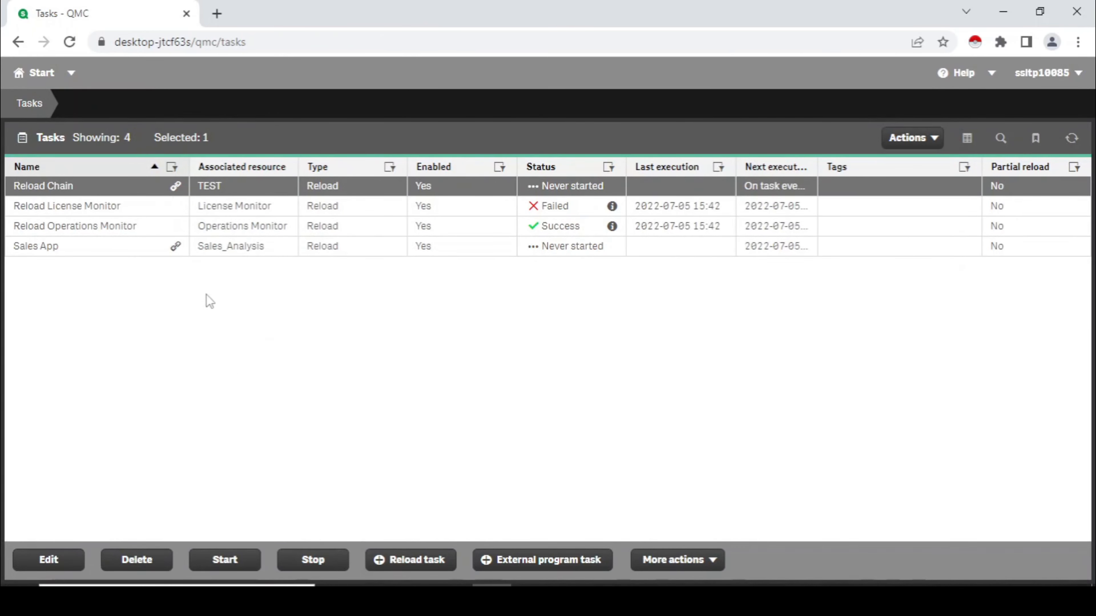
{"action": "left_click", "coordinate": [153, 254]}
{"action": "left_click", "coordinate": [149, 195]}
{"action": "left_click_drag", "start_coordinate": [822, 160], "coordinate": [898, 163]}
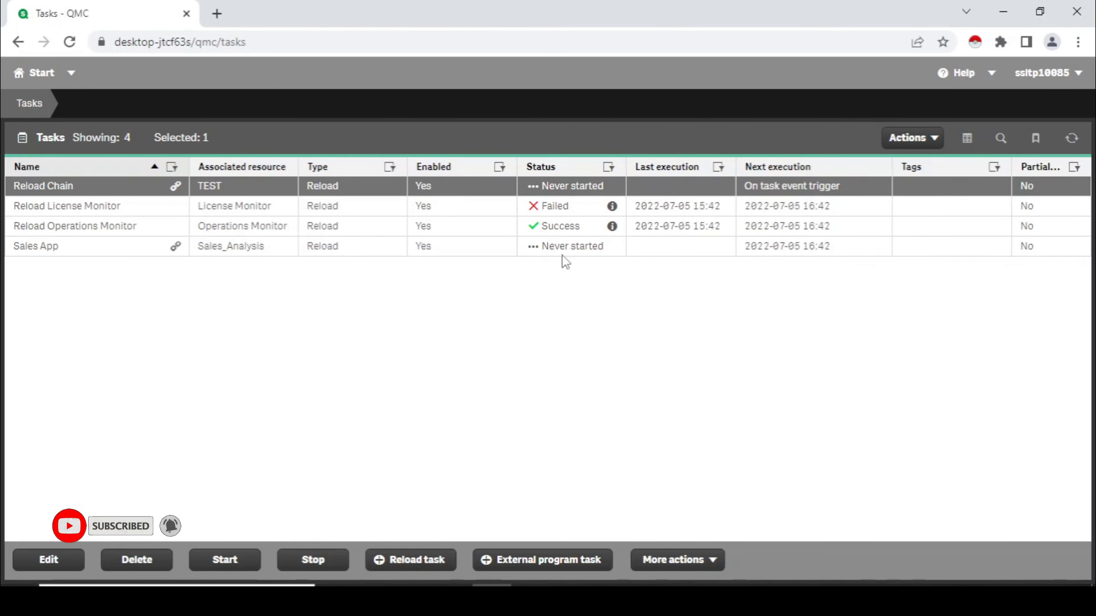
Step: Start the Sales App task manually and refresh the task list to follow both chained reloads
{"action": "left_click", "coordinate": [563, 247]}
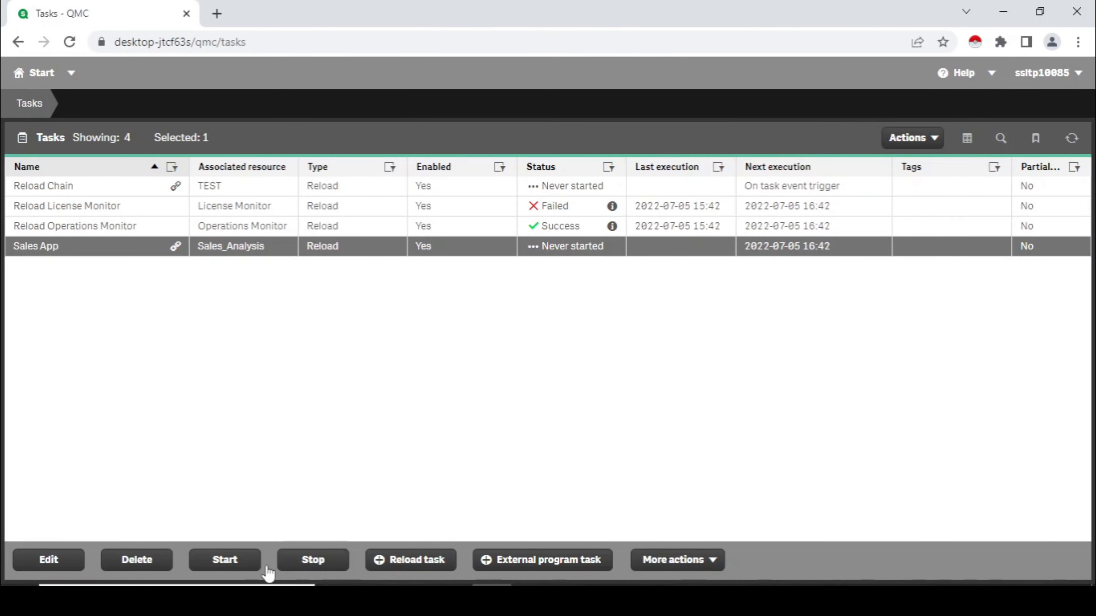
{"action": "left_click", "coordinate": [237, 560]}
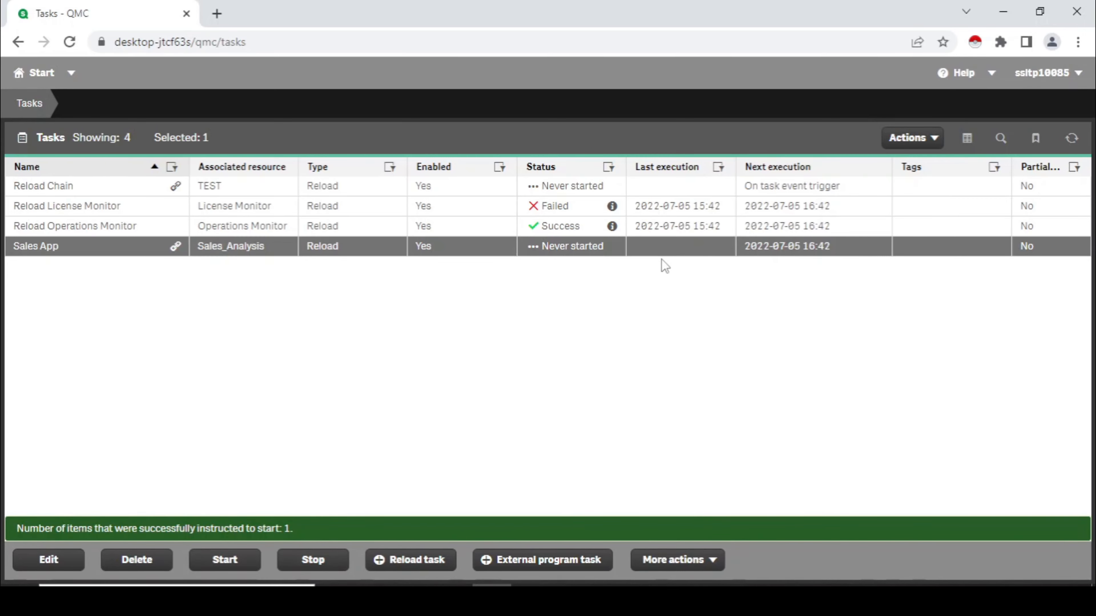
{"action": "left_click", "coordinate": [1071, 138]}
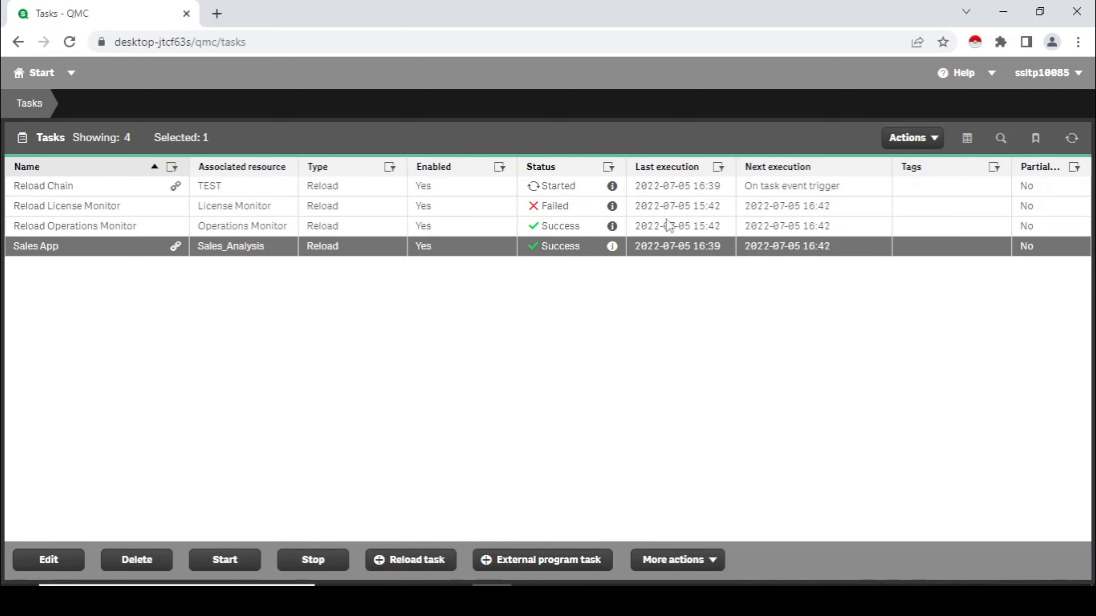
{"action": "left_click", "coordinate": [1067, 146]}
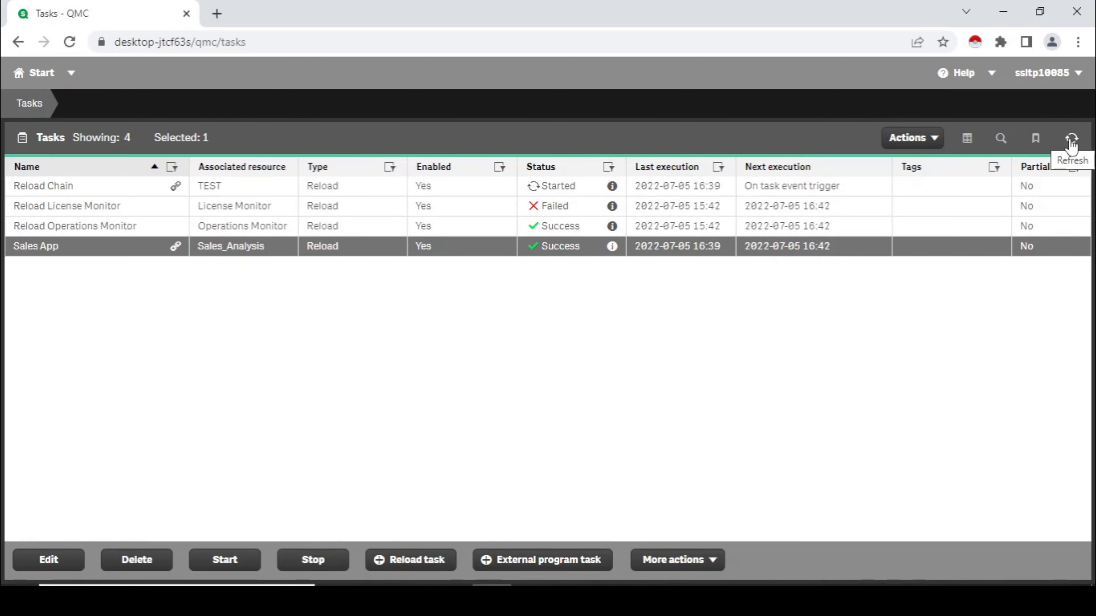
{"action": "left_click", "coordinate": [1074, 144]}
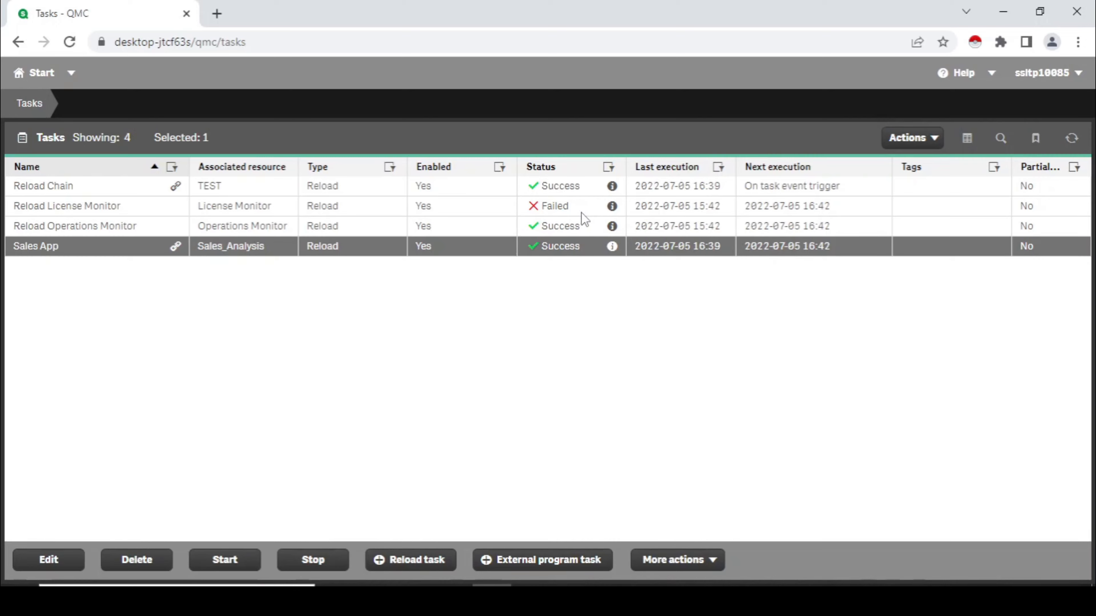
Step: Download the script log of the failed Reload License Monitor task, look through it and close it
{"action": "left_click", "coordinate": [613, 209]}
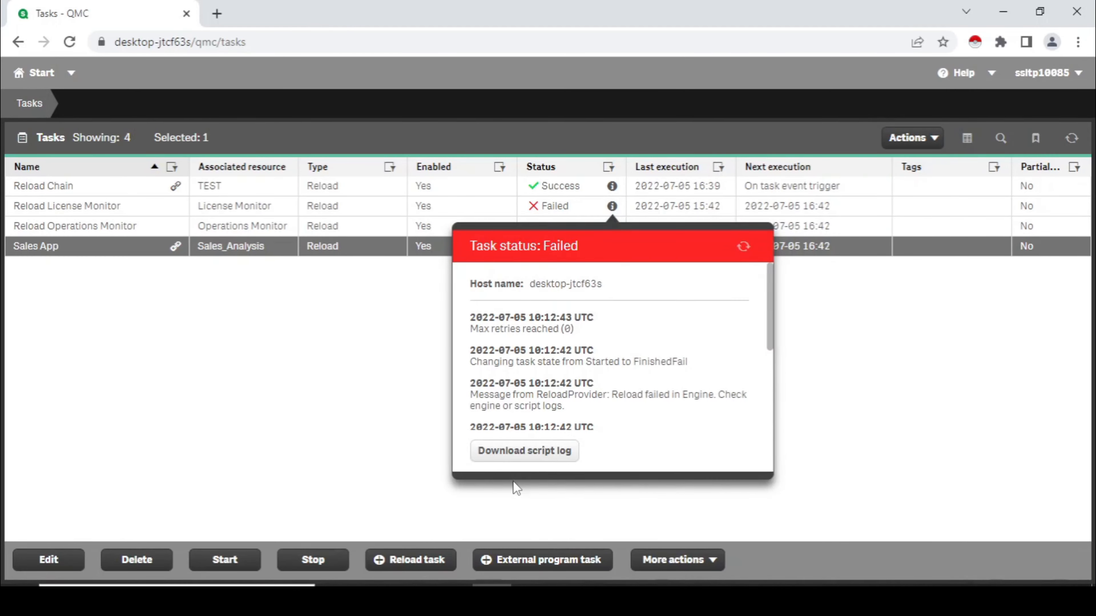
{"action": "left_click", "coordinate": [516, 453]}
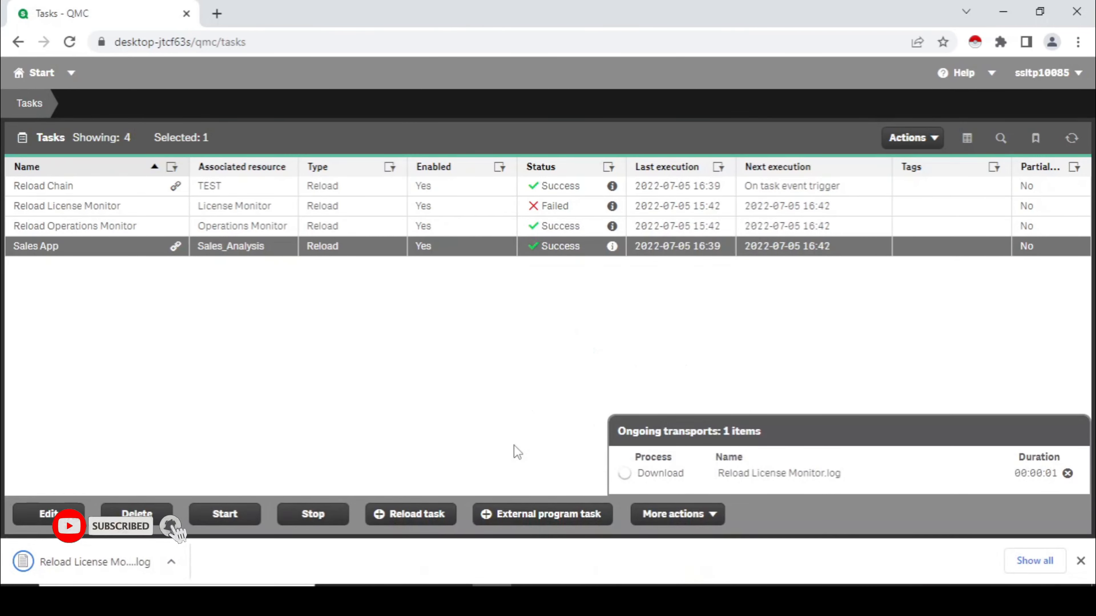
{"action": "left_click", "coordinate": [90, 565]}
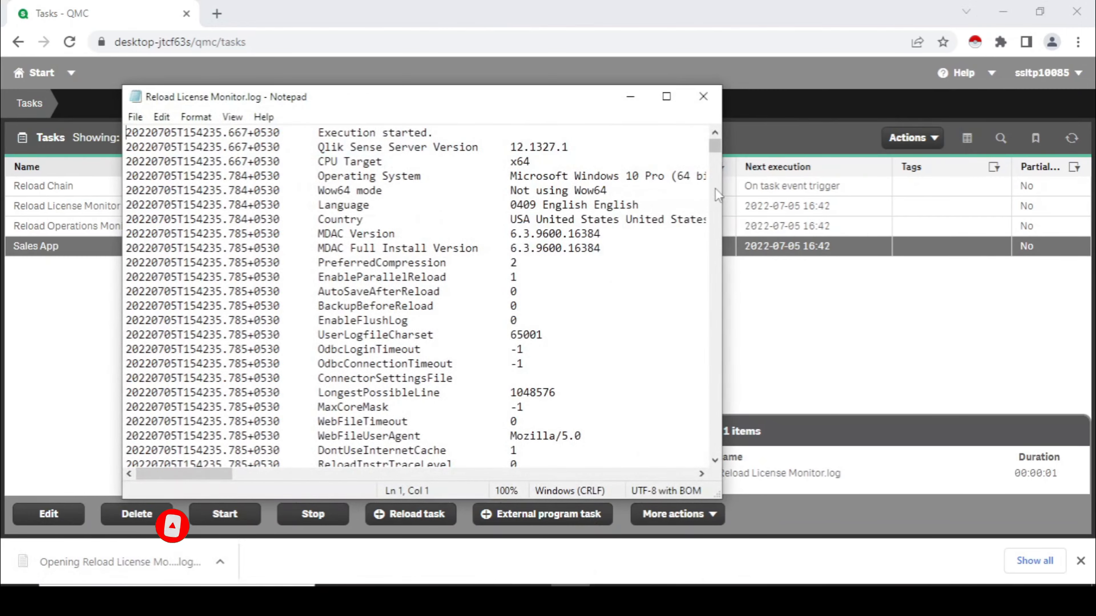
{"action": "left_click_drag", "start_coordinate": [714, 146], "coordinate": [709, 489]}
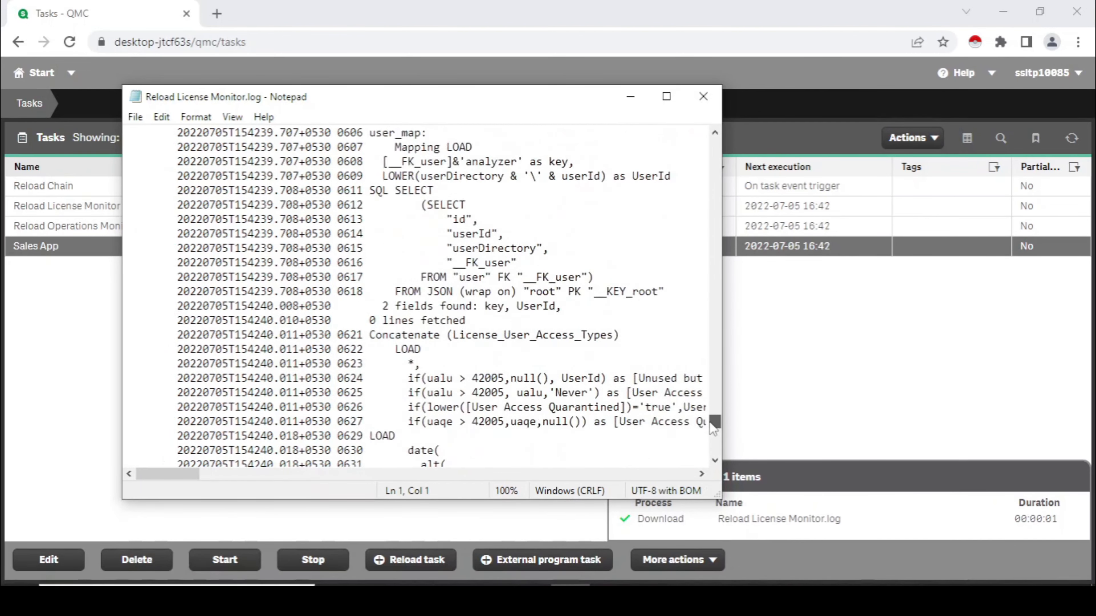
{"action": "left_click", "coordinate": [704, 97]}
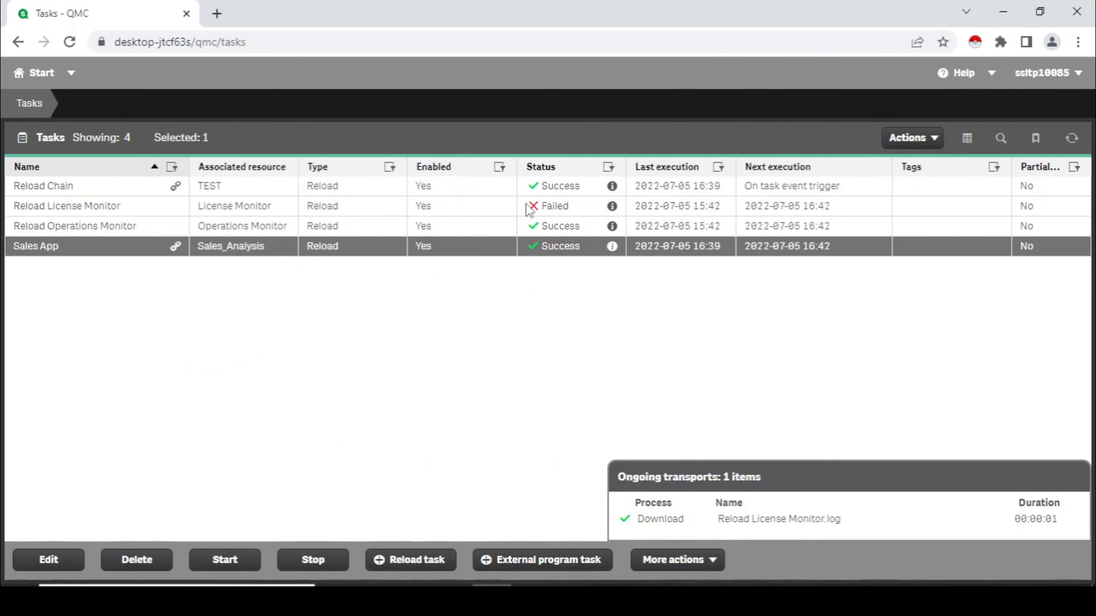
Step: Select the Reload Chain task in the task list
{"action": "left_click", "coordinate": [530, 207]}
{"action": "left_click", "coordinate": [573, 188]}
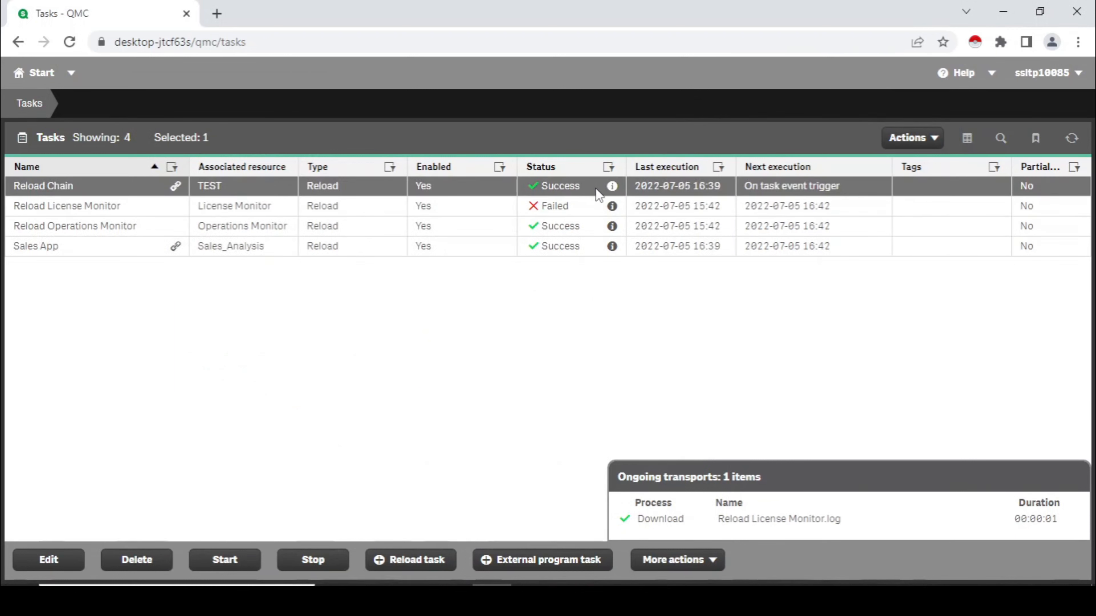